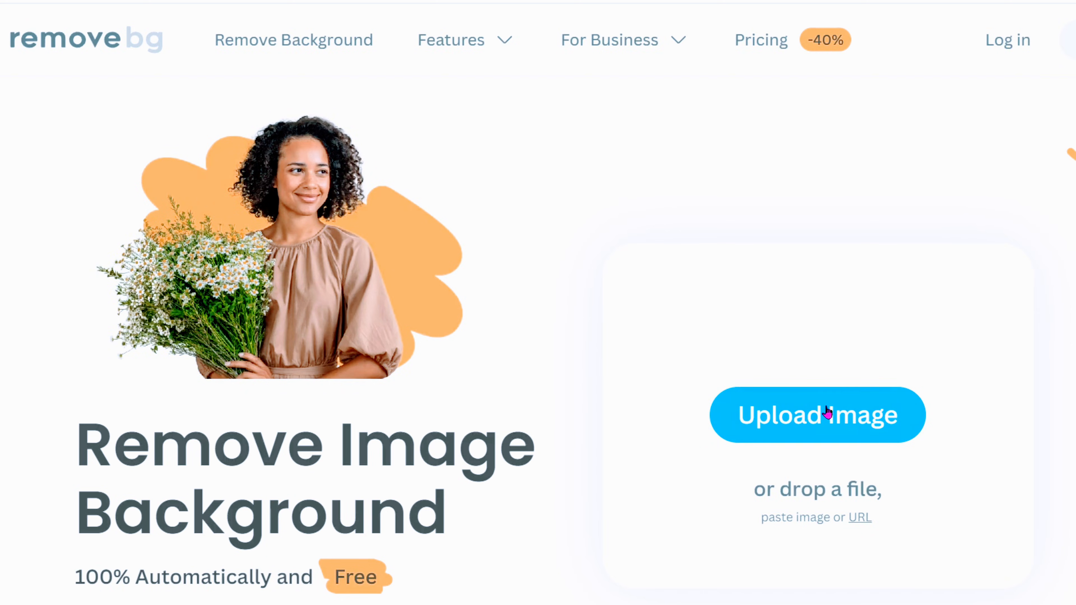
Upload the ornament photo 20241126_235946 to remove.bg and download the background-free result at 433 × 577 px.
left_click(827, 414)
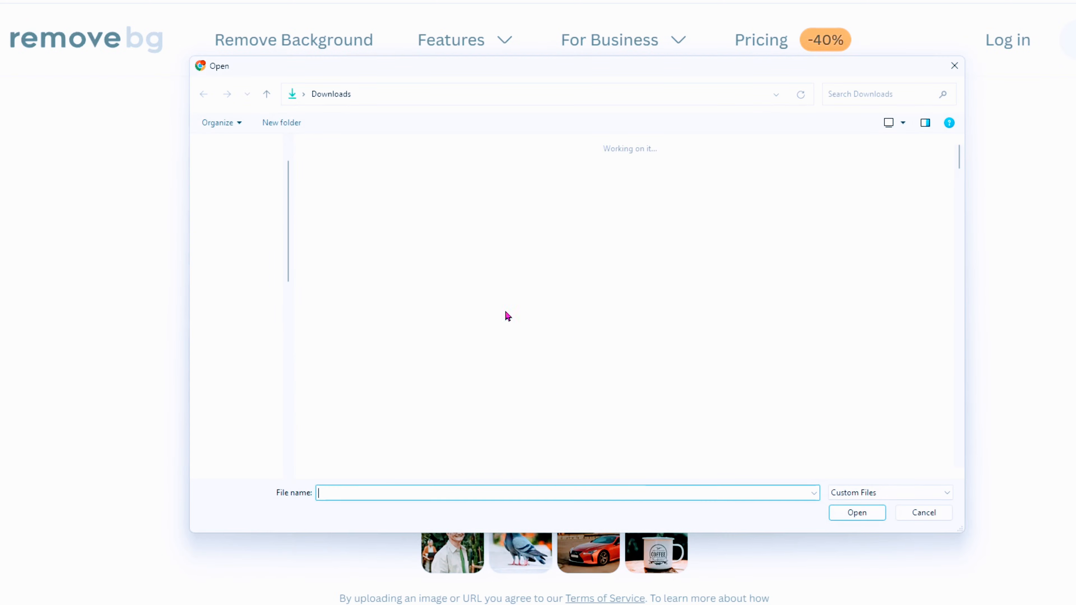
left_click(483, 283)
left_click(856, 514)
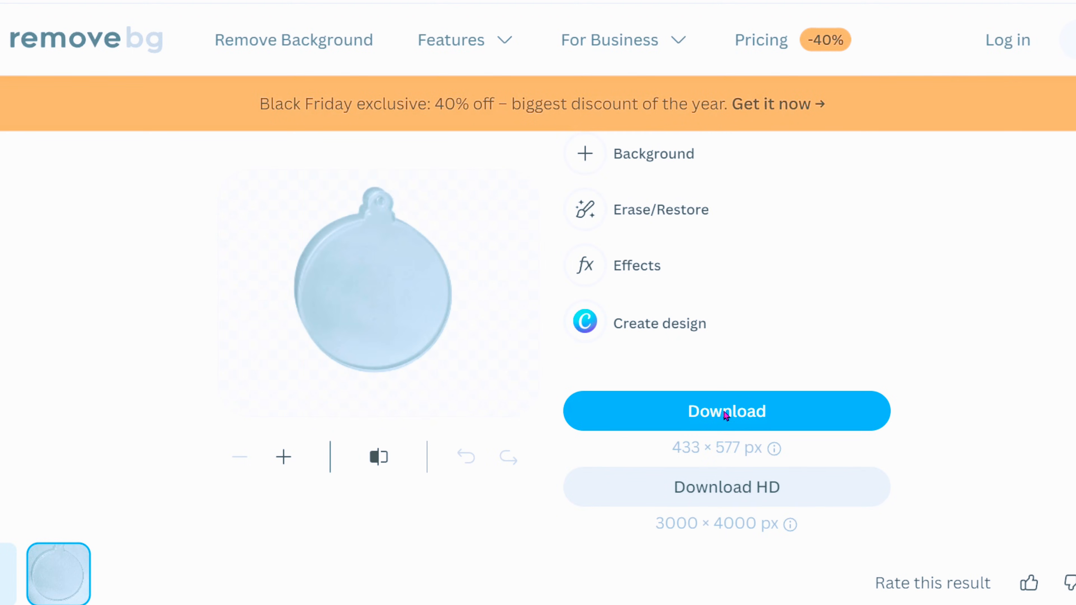
left_click(757, 419)
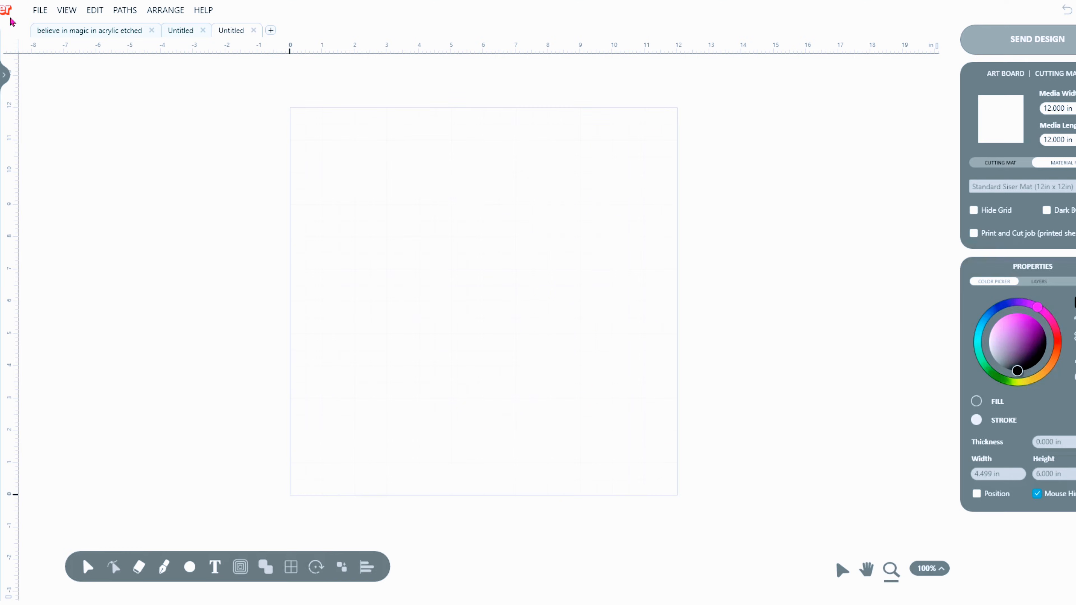
In Leonardo Design Studio, import 20241126_235946-removebg-preview as Print and Cut with the artwork mask and a contour offset of 0.
left_click(39, 10)
left_click(70, 68)
left_click(190, 193)
left_click(593, 302)
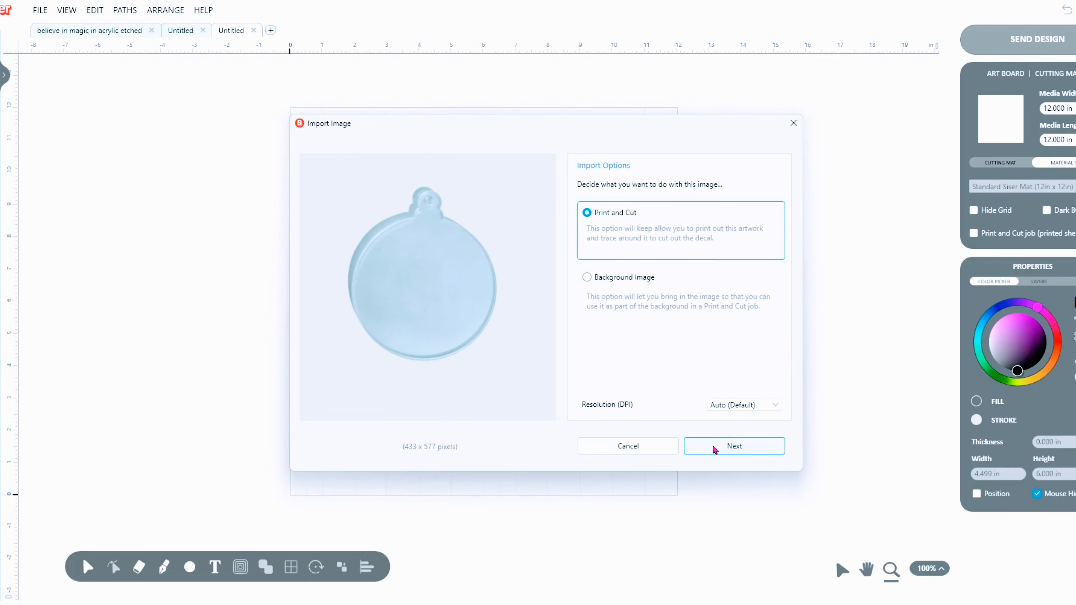
left_click(715, 450)
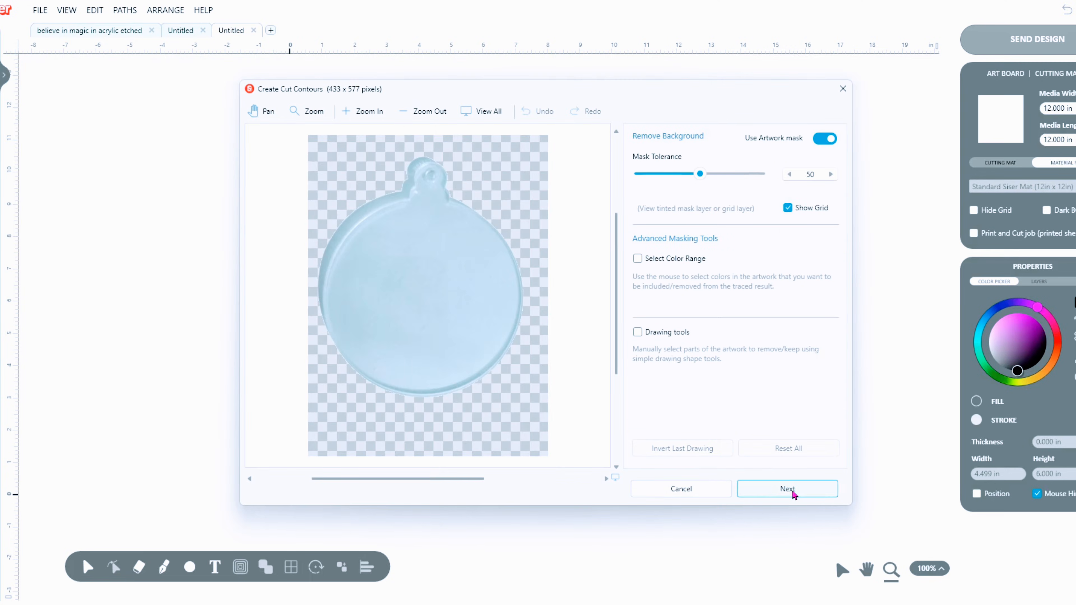
left_click(792, 492)
left_click(796, 500)
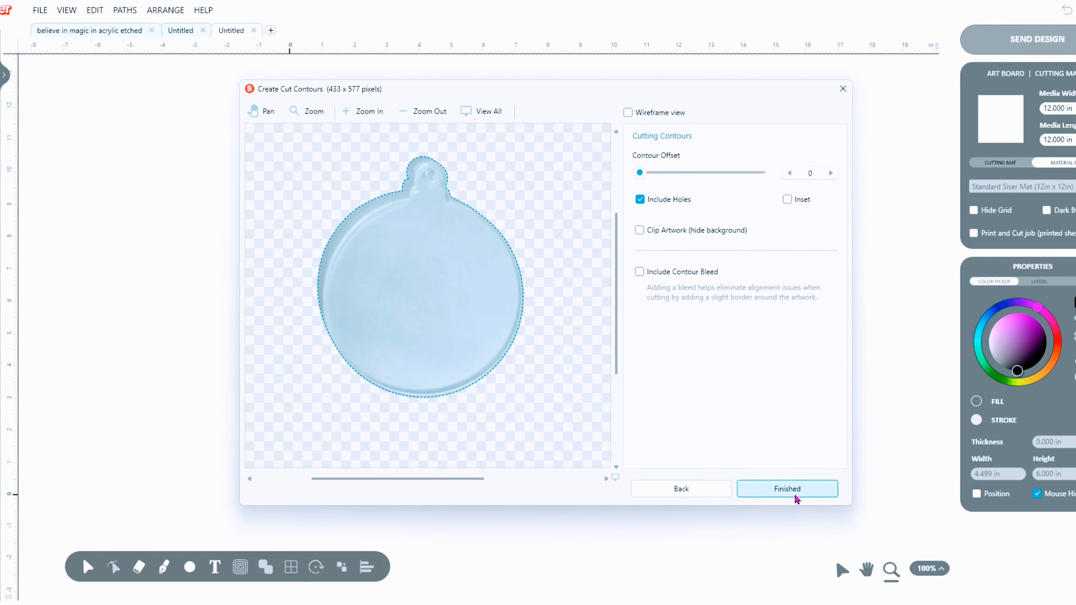
left_click(788, 489)
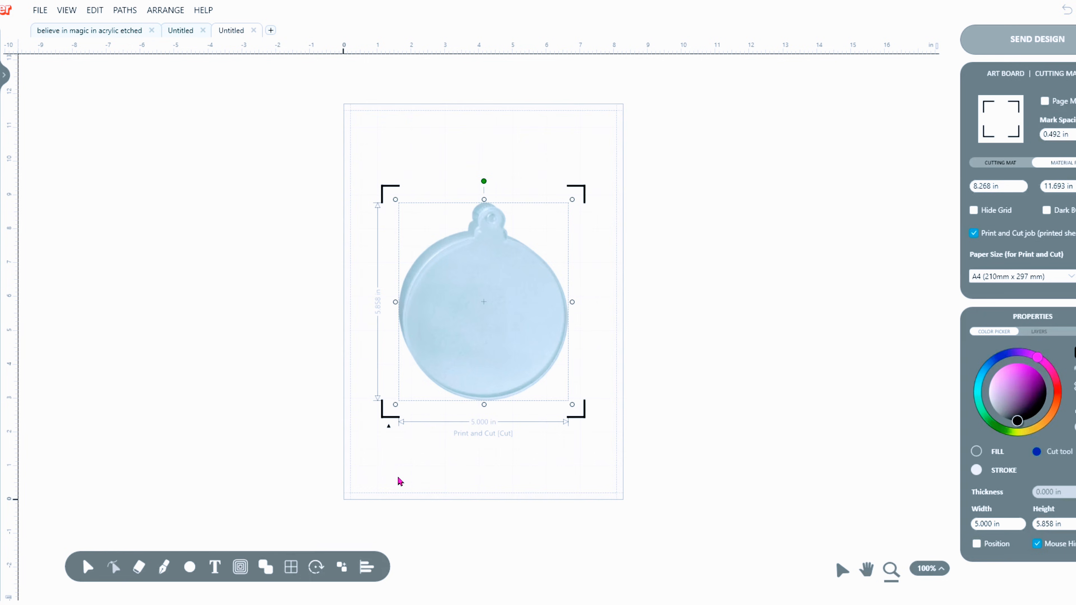
Turn off the Print and Cut job and resize the ornament to 3 in wide by 3.5 in high.
left_click(974, 234)
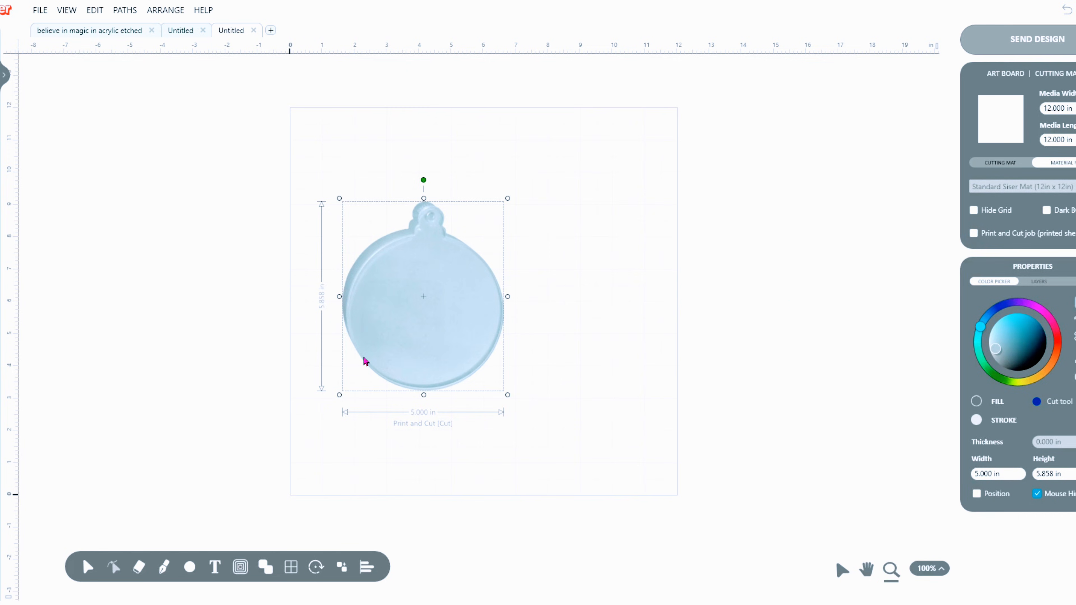
left_click(1003, 474)
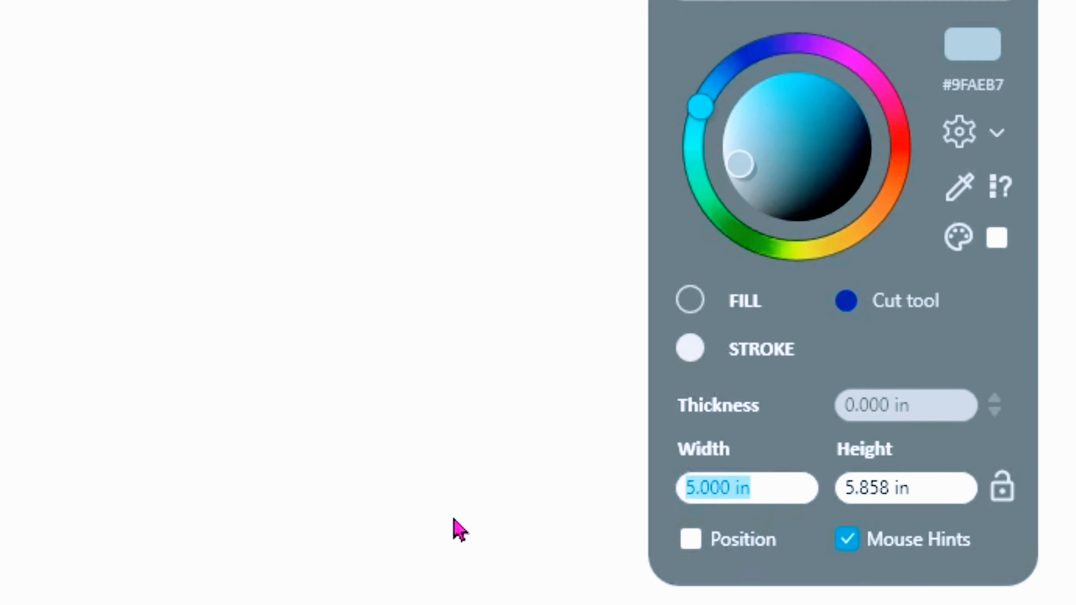
type("3.0")
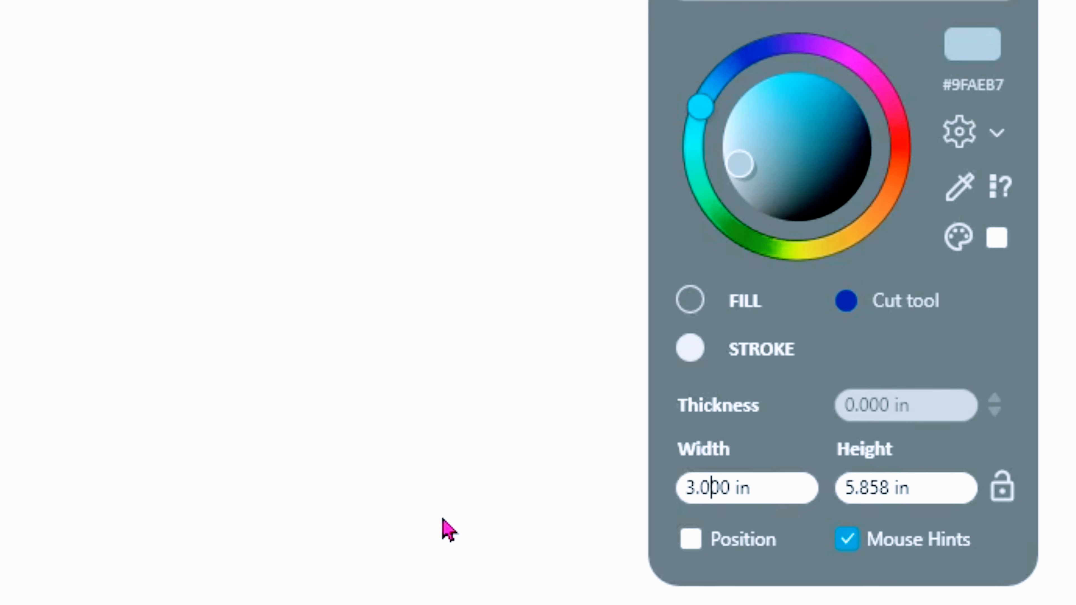
left_click(926, 488)
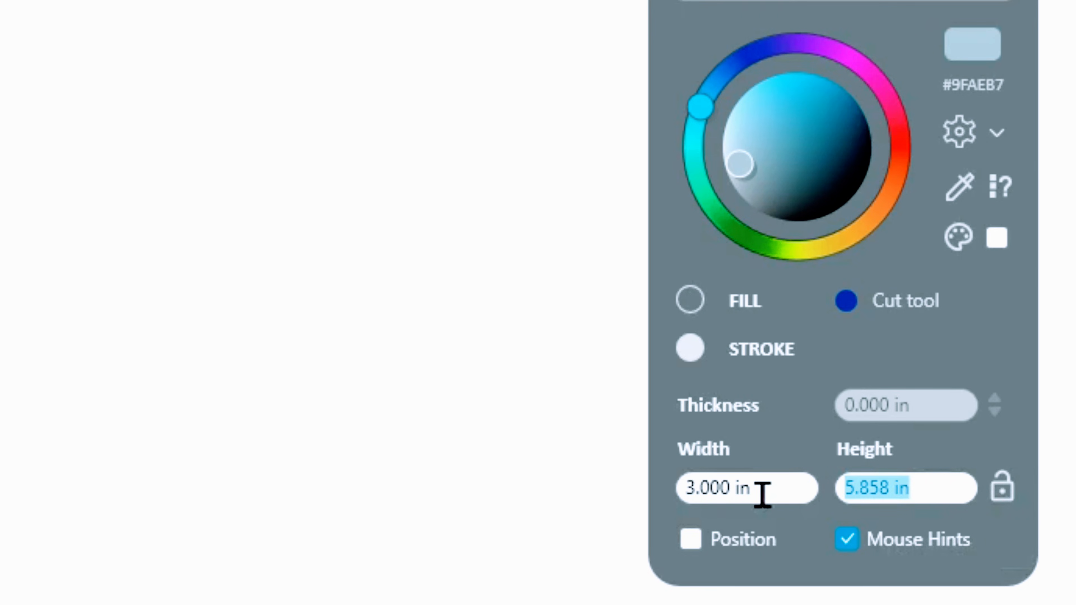
type("3.5")
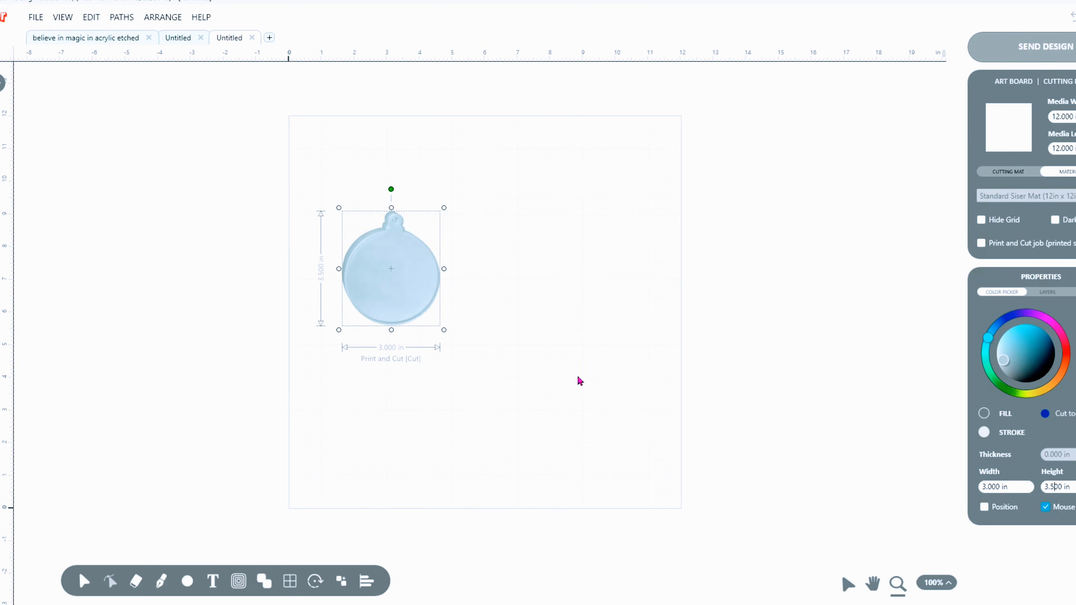
Move the ornament down to near the lower-left corner of the cutting mat.
left_click(577, 380)
left_click_drag(394, 279, 384, 431)
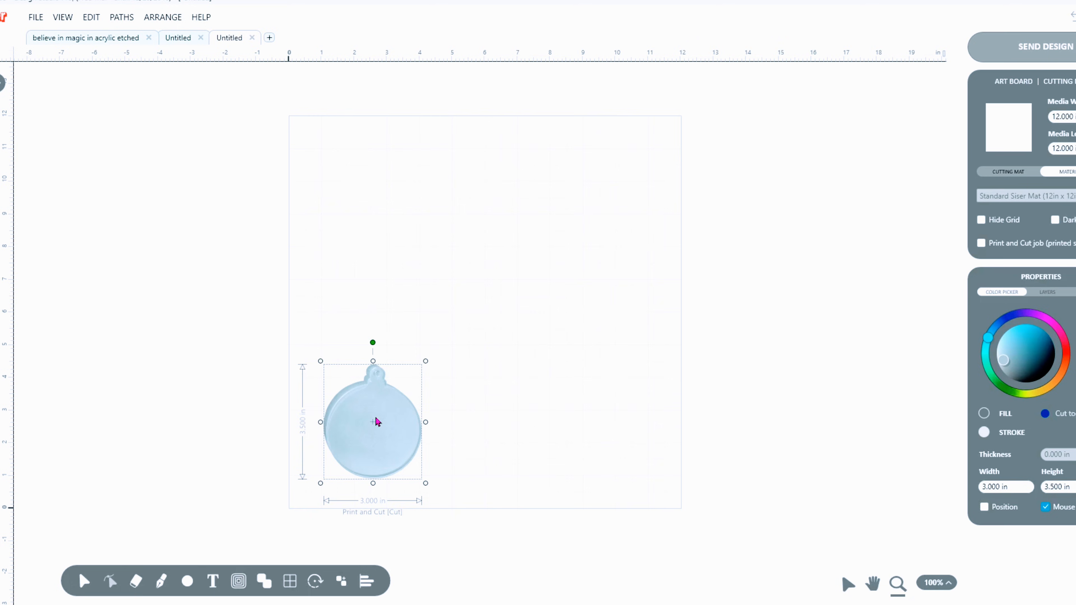
left_click_drag(378, 421, 375, 417)
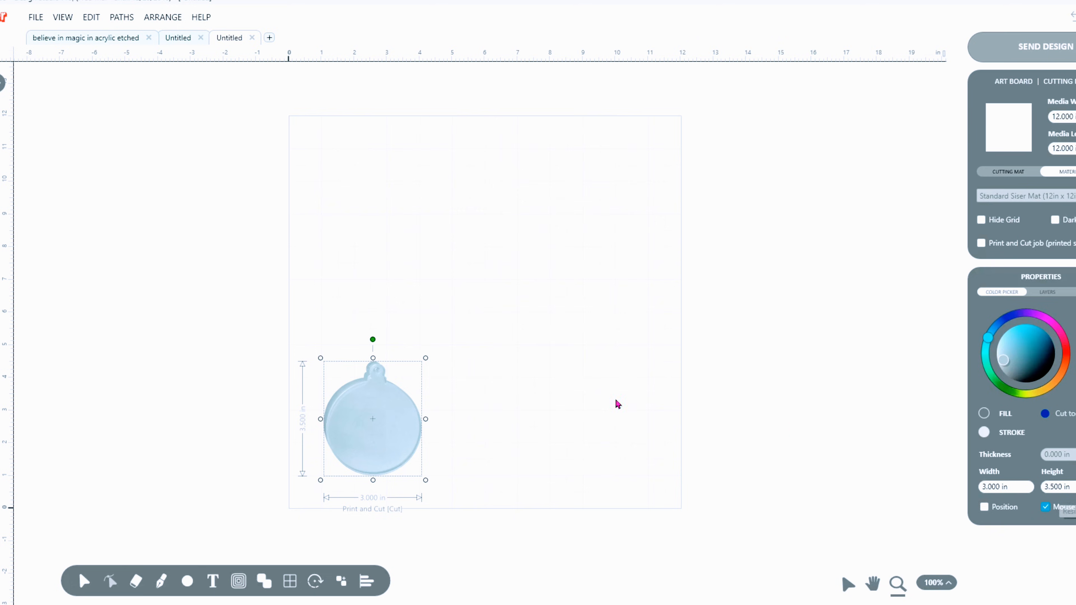
Stretch the ornament's height to about 3.575 in and assign it the Sketch tool.
left_click_drag(373, 360, 373, 358)
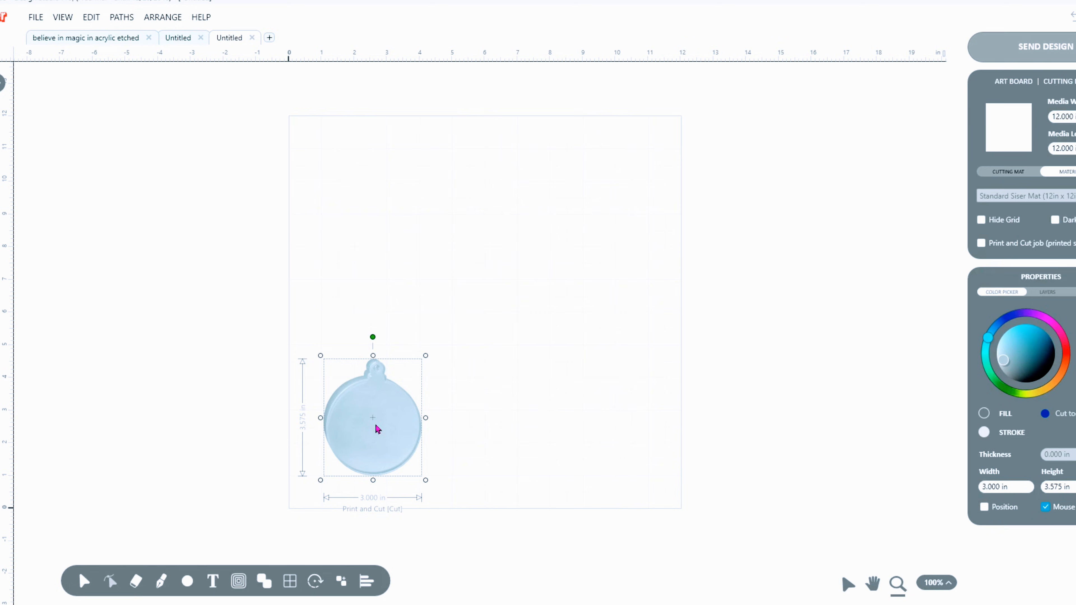
left_click(1057, 414)
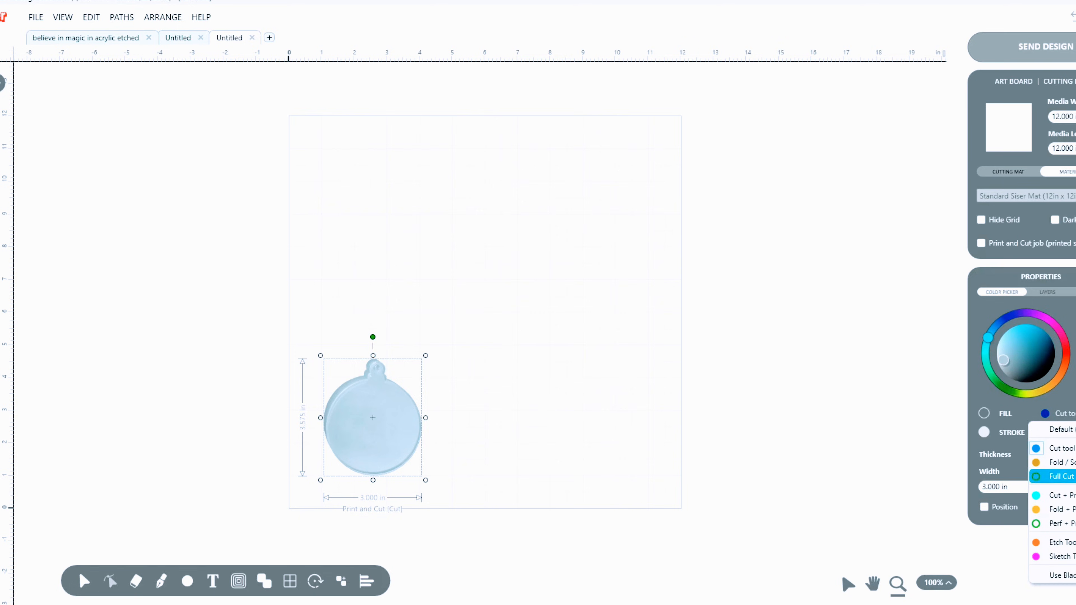
left_click(1063, 557)
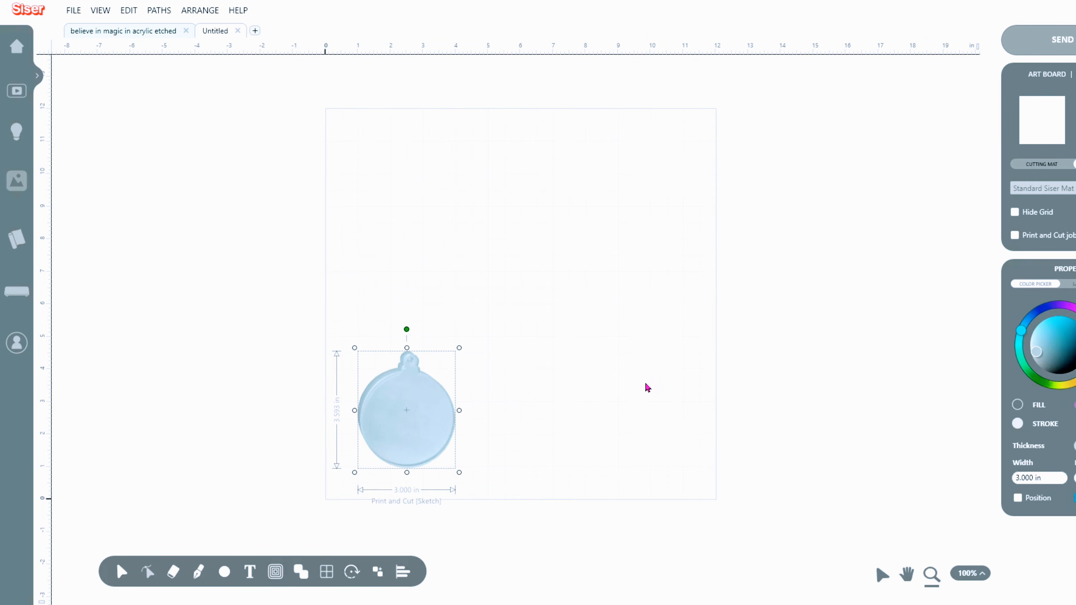
Choose design file 1 for import from the Joy to the World folder in Documents > Creative Fabrica Files > Christmas SVG Ornament Bundle > Christmas SVG Bundle.
left_click(73, 10)
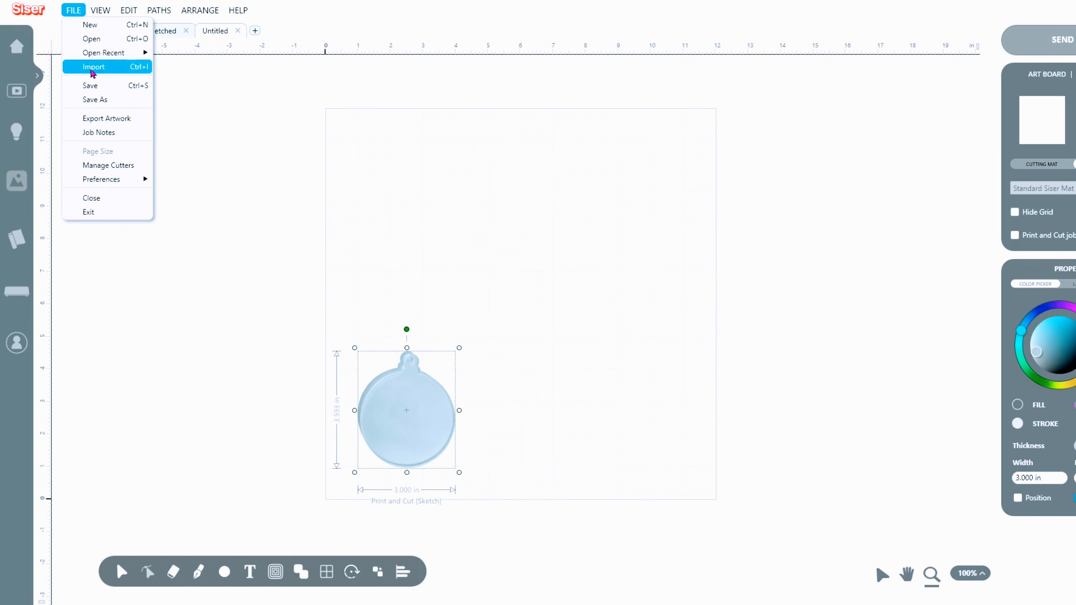
left_click(94, 70)
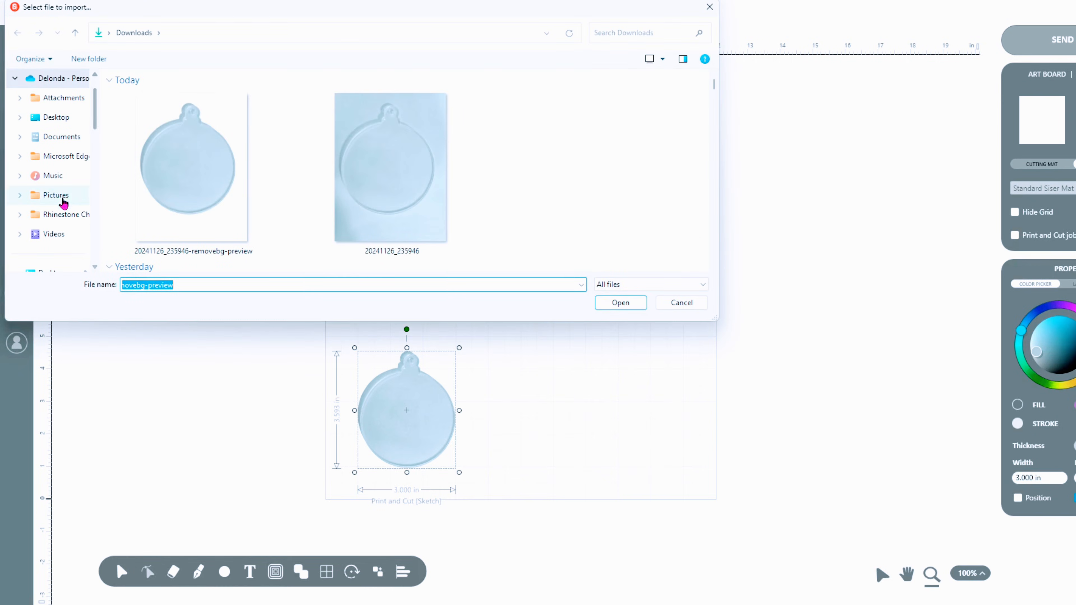
left_click(61, 140)
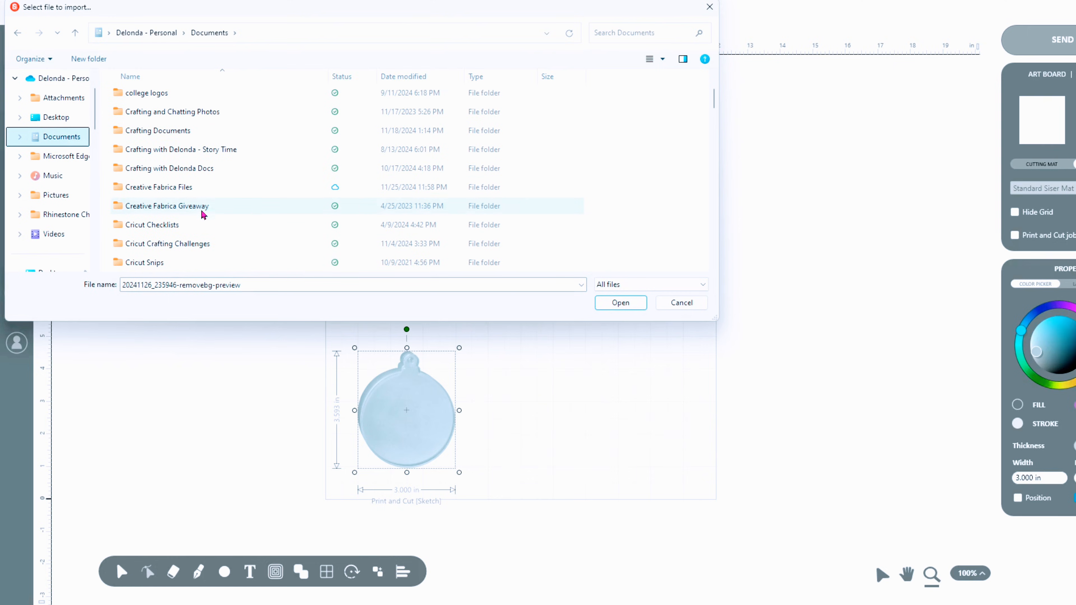
double_click(198, 191)
scroll(225, 227, "down", 1)
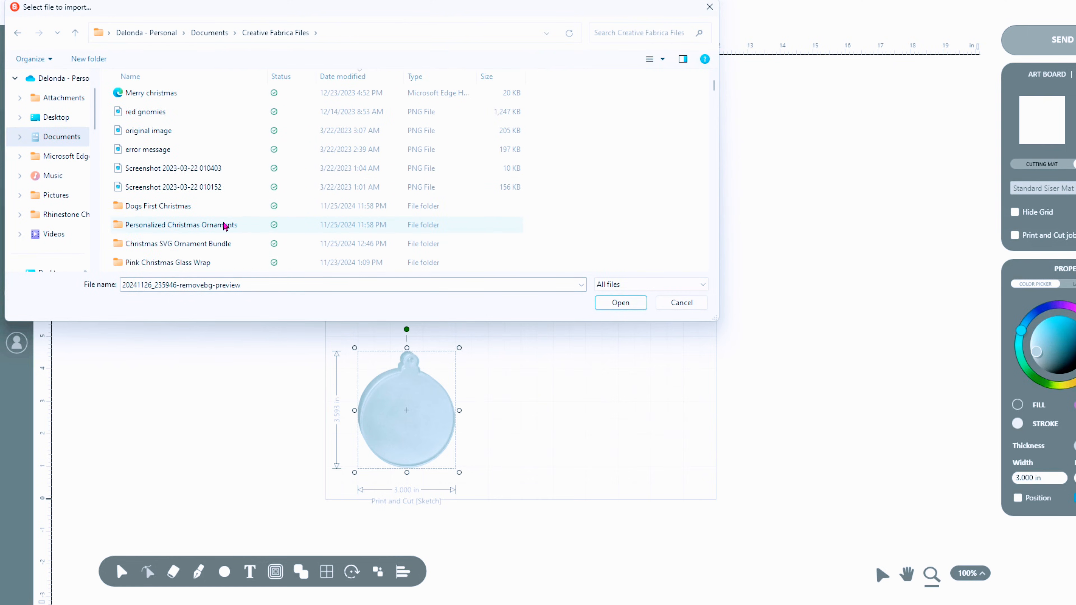
left_click(166, 116)
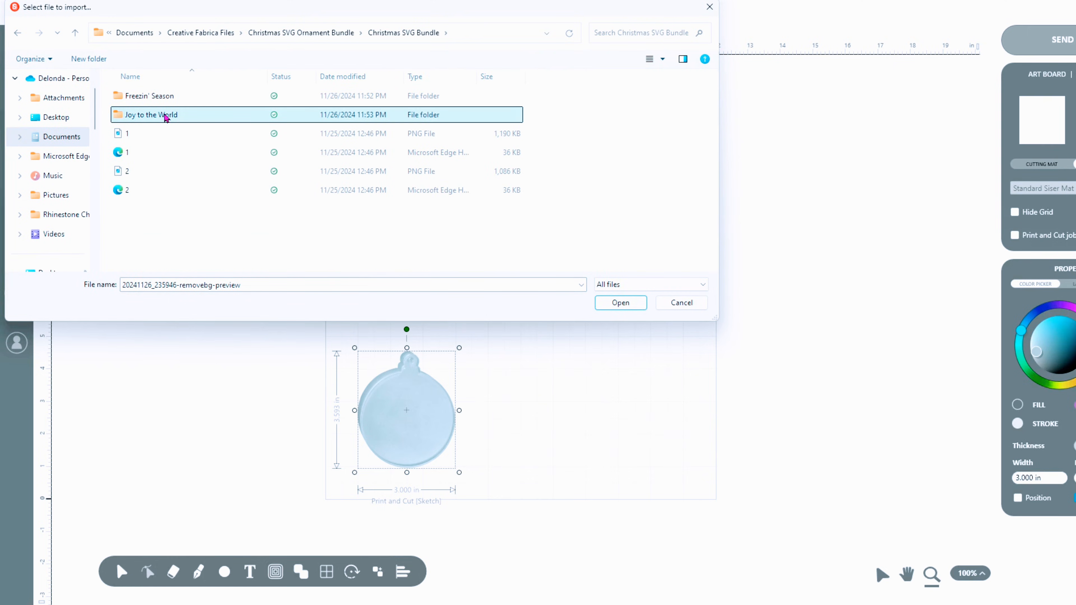
double_click(165, 115)
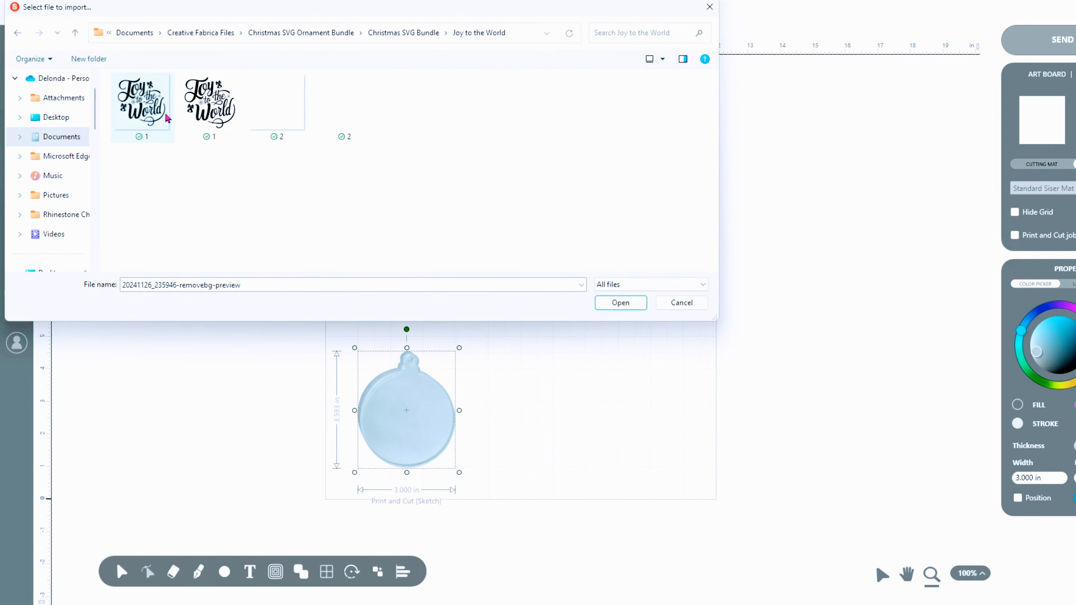
left_click(210, 103)
left_click(621, 303)
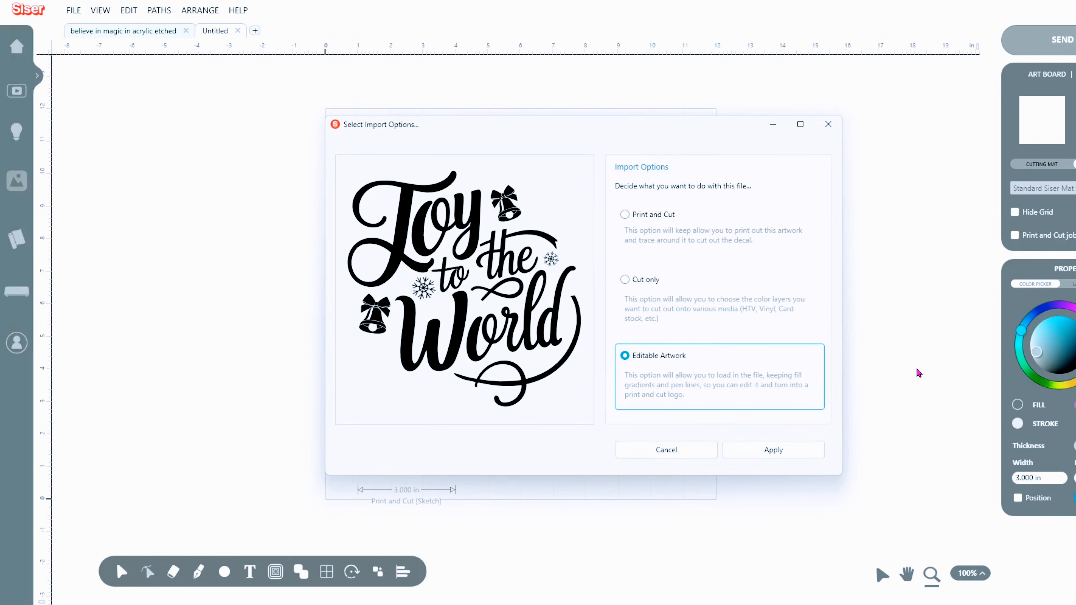
Import the Joy to the World design onto the mat as Cut only artwork.
left_click(631, 284)
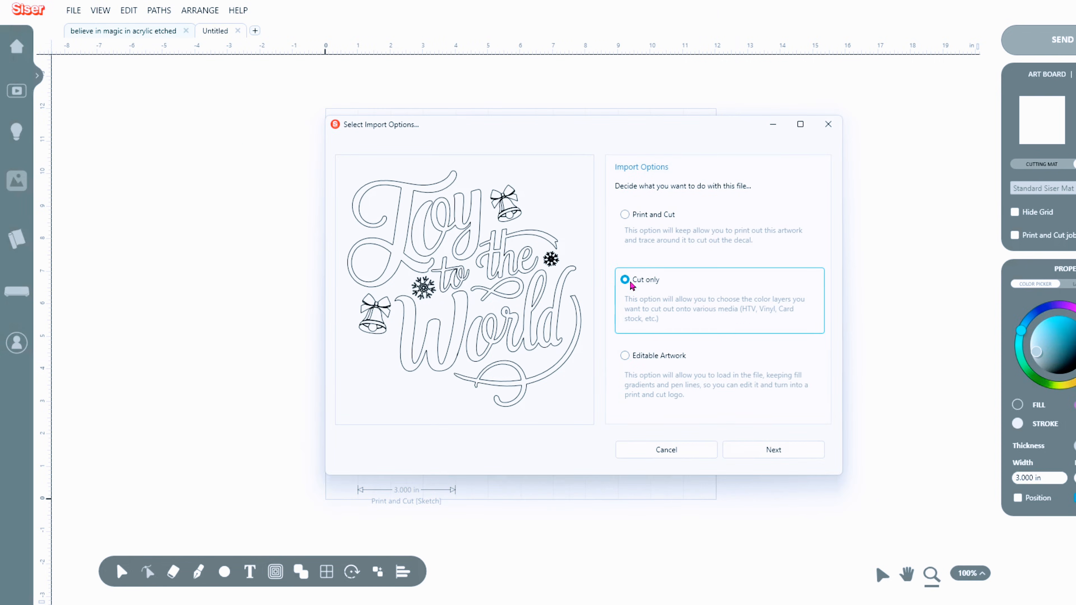
left_click(772, 453)
left_click(622, 413)
left_click(793, 455)
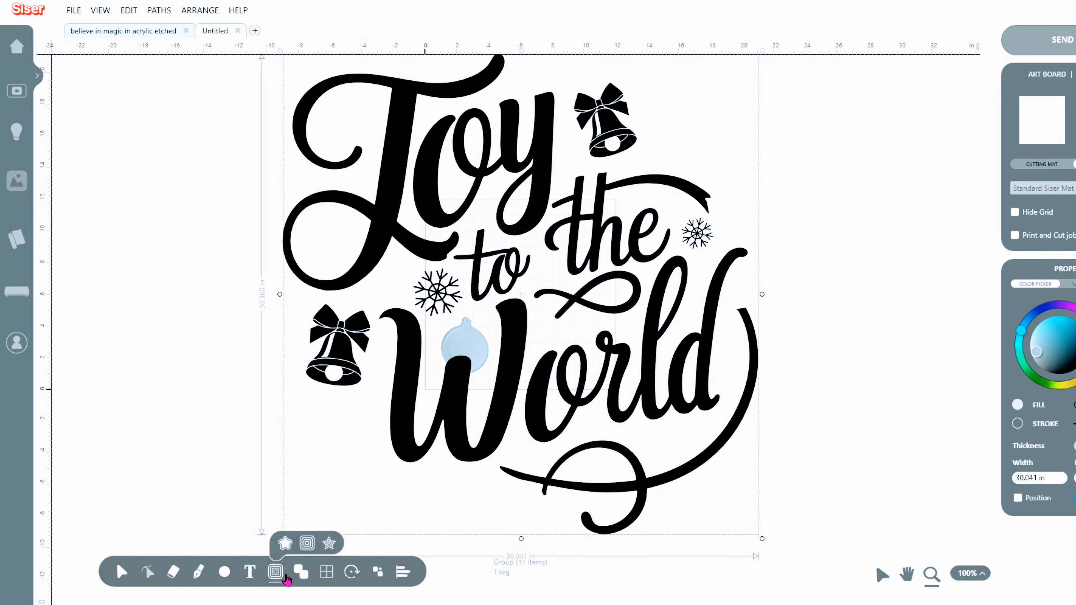
Start a line fill for the Joy to the World design using the Lines pattern with a 0.087 in gap.
mouse_move(276, 581)
left_click(308, 545)
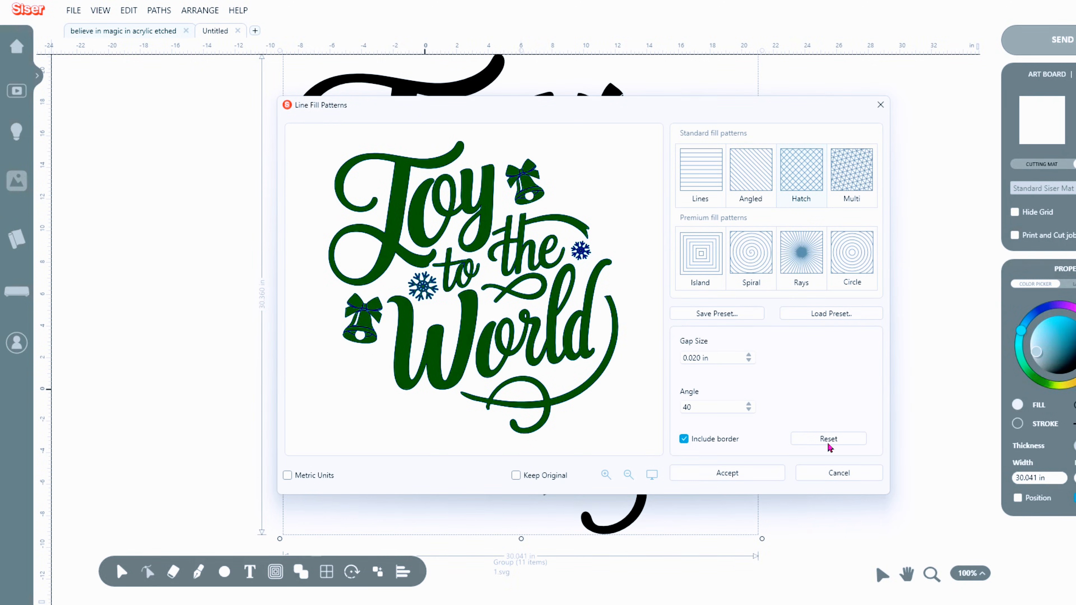
left_click(700, 182)
left_click(749, 355)
left_click(786, 386)
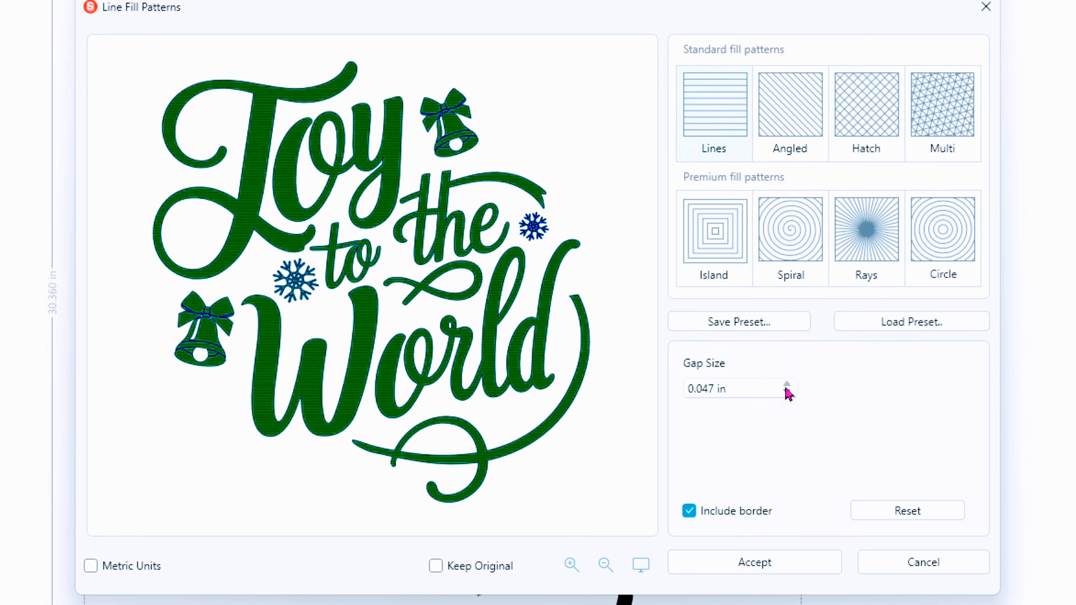
left_click(787, 384)
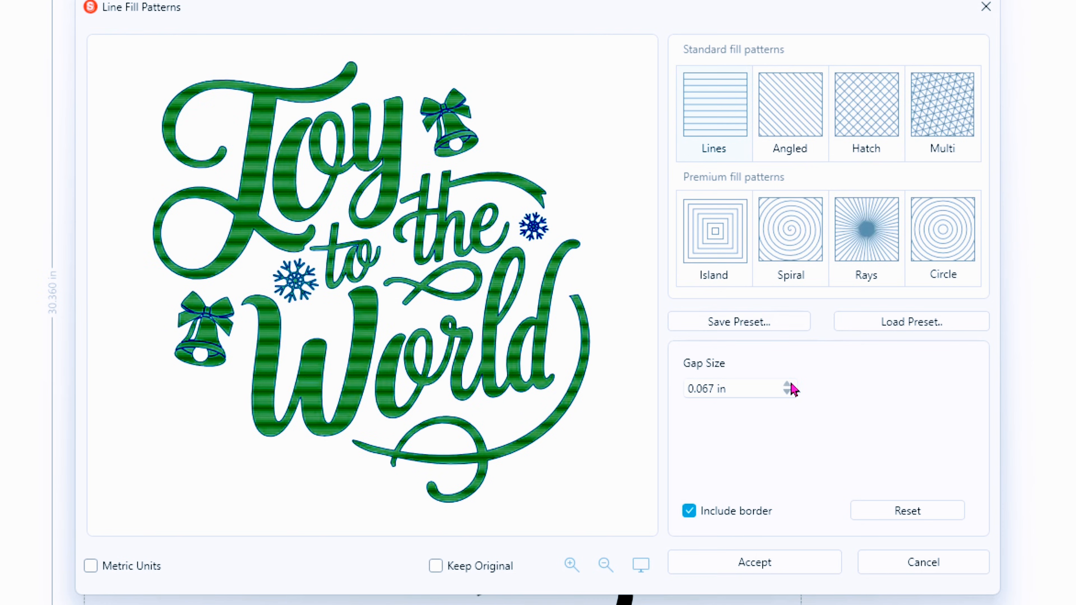
left_click(787, 384)
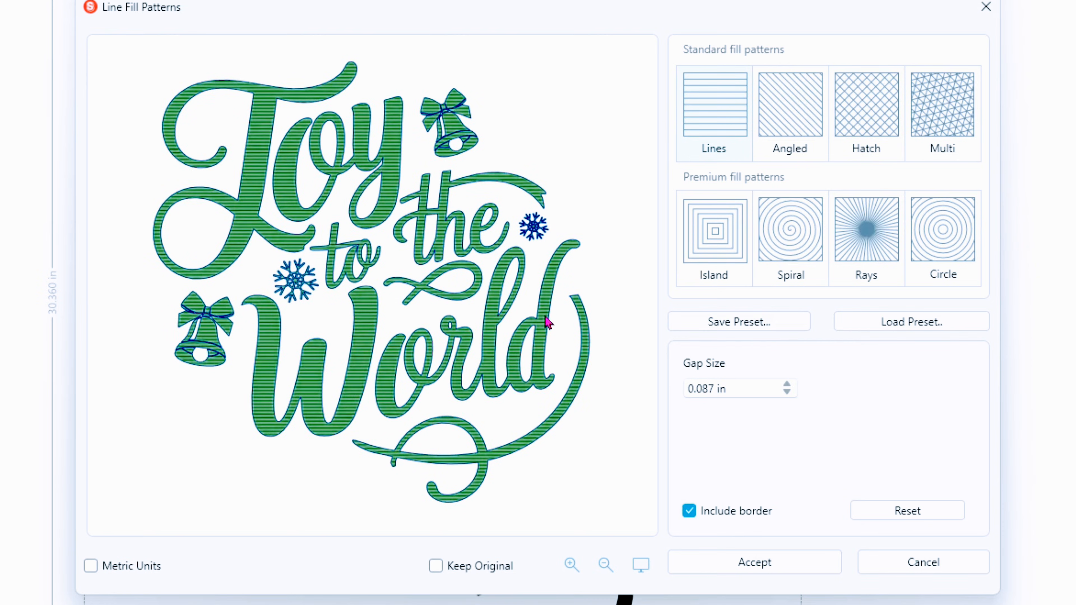
Enlarge the line fill preview and widen the Lines pattern's gap size to 0.110 in.
left_click(569, 566)
left_click(569, 566)
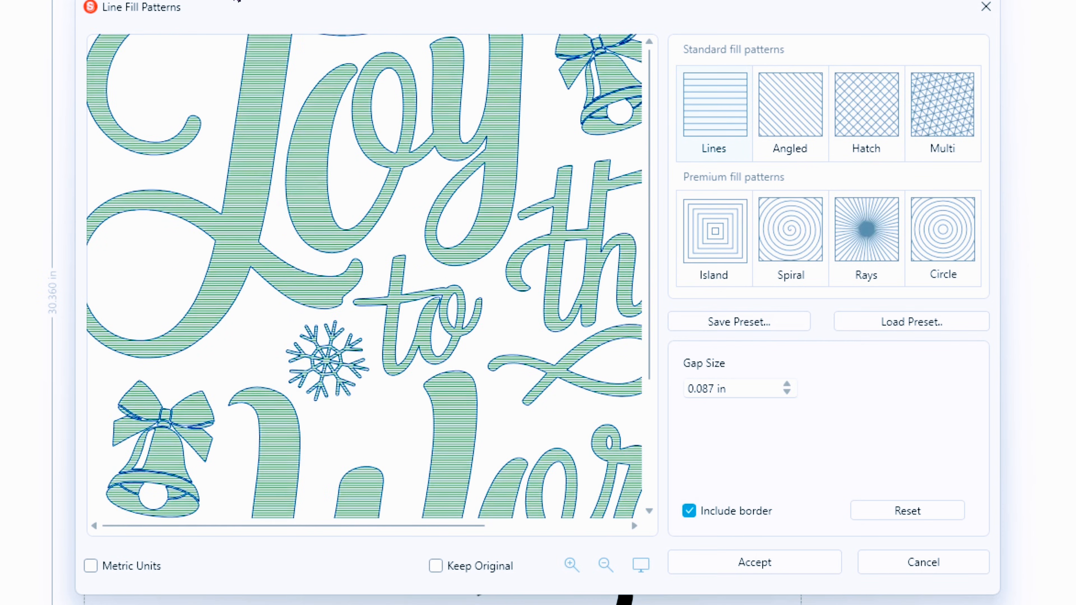
left_click(787, 384)
left_click(786, 384)
left_click(787, 385)
left_click(787, 384)
left_click(787, 384)
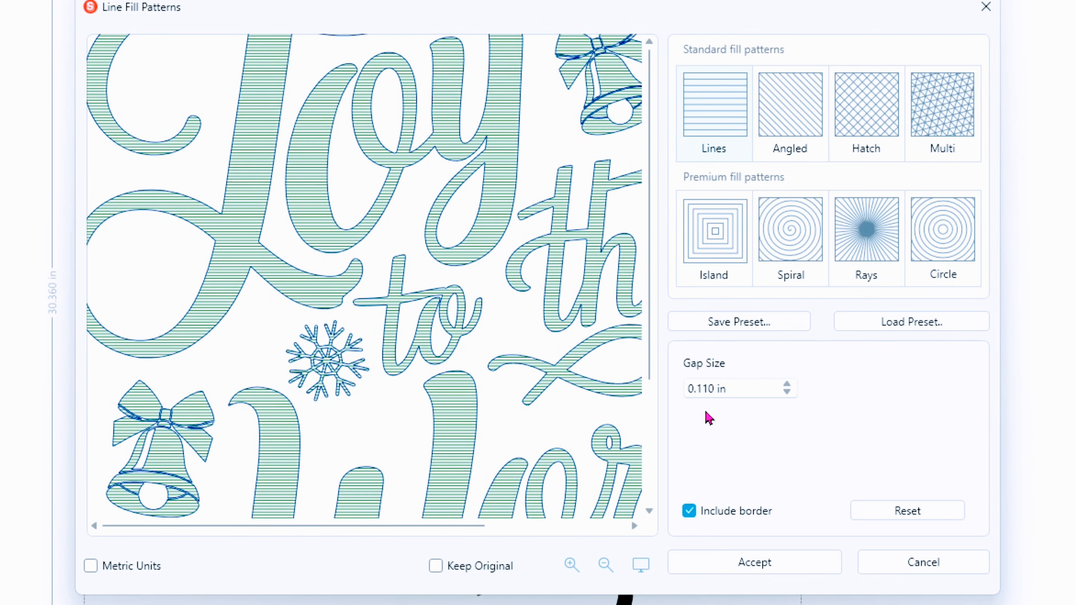
Preview the Angled, Hatch, Multi, Island, Spiral, Rays and Circle fill patterns on the Joy to the World design.
left_click(804, 124)
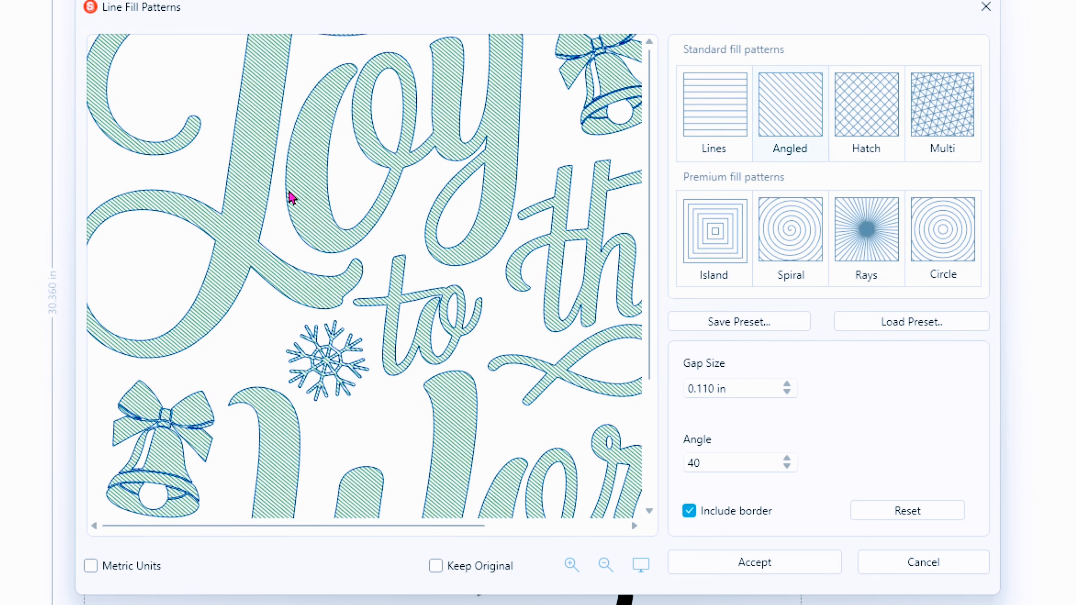
left_click(882, 121)
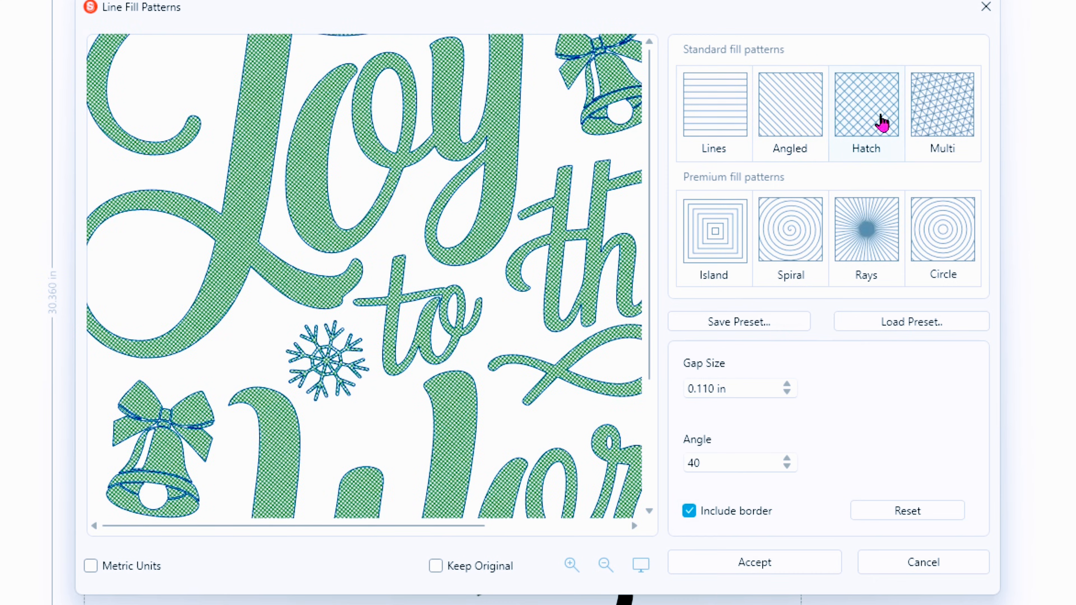
left_click(961, 122)
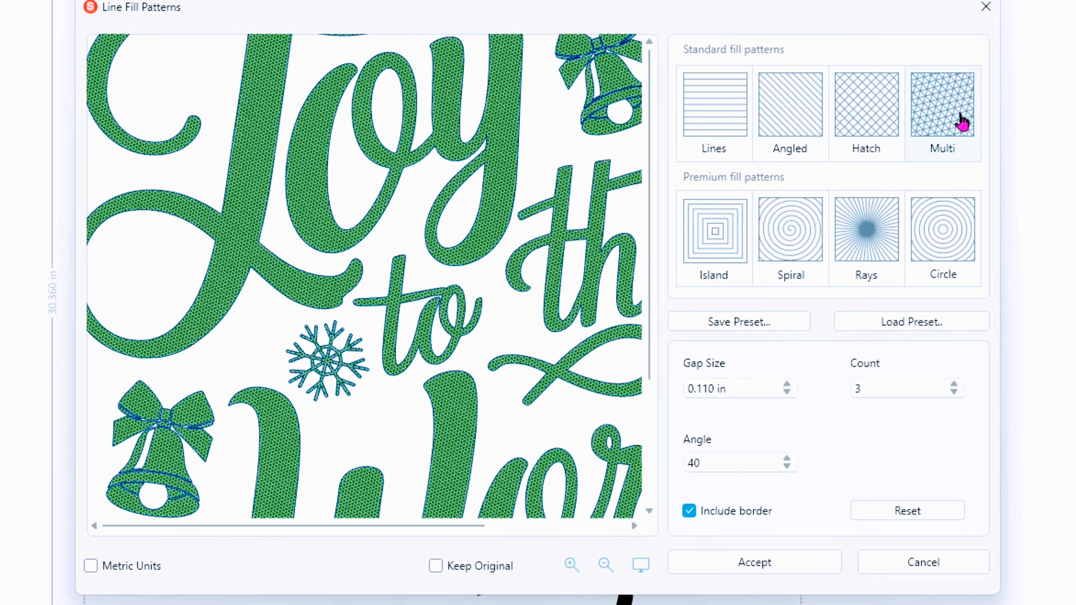
left_click(704, 258)
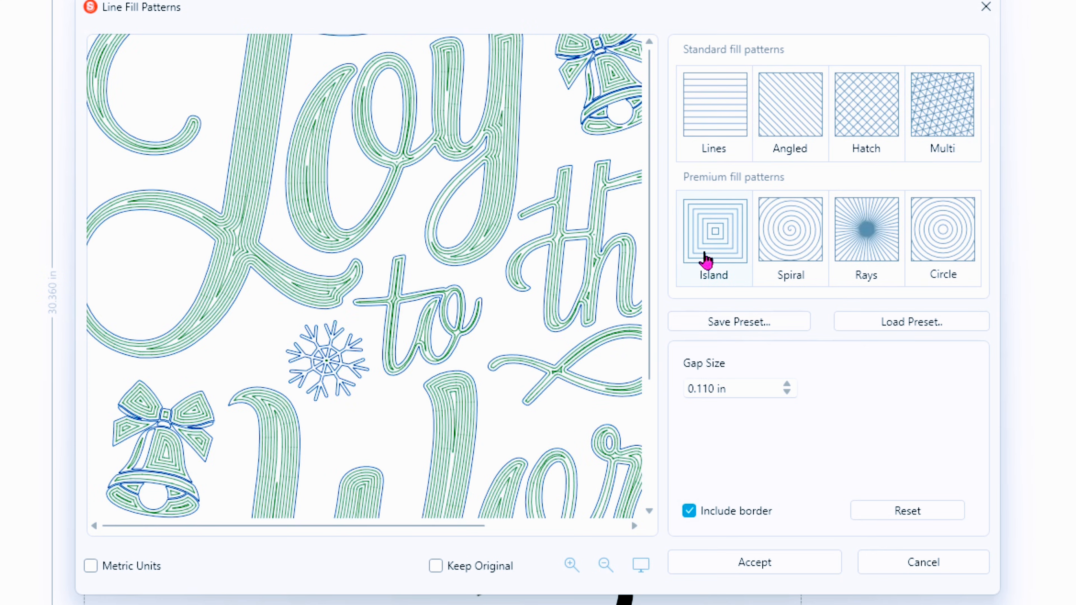
left_click(793, 247)
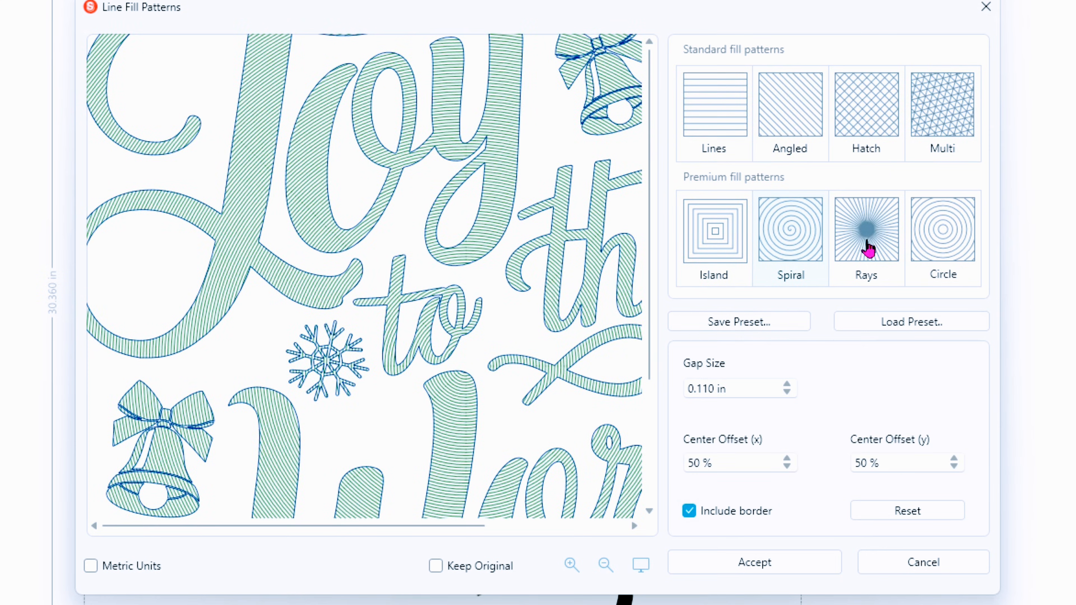
left_click(867, 250)
left_click(955, 243)
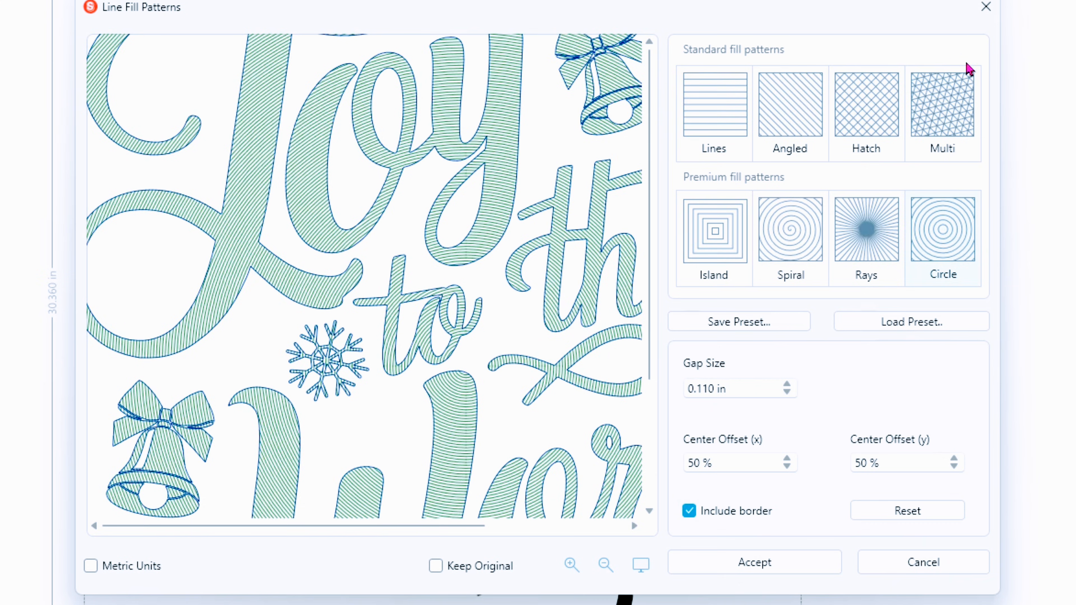
Choose the Hatch pattern for the line fill and set its gap size to 0.035 in.
left_click(887, 102)
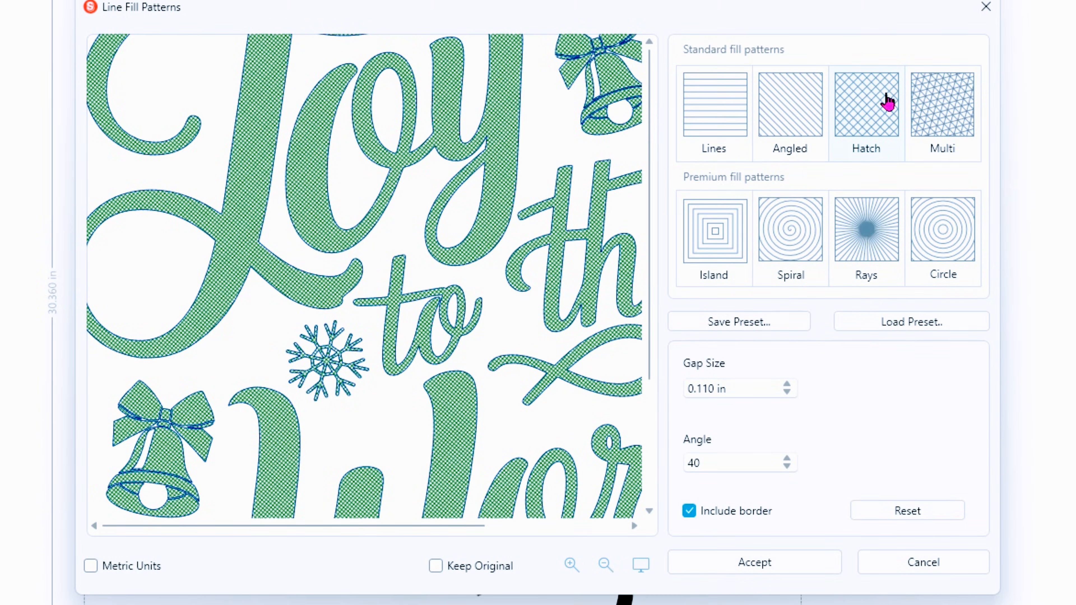
left_click(788, 394)
left_click(788, 393)
left_click(789, 393)
left_click(789, 394)
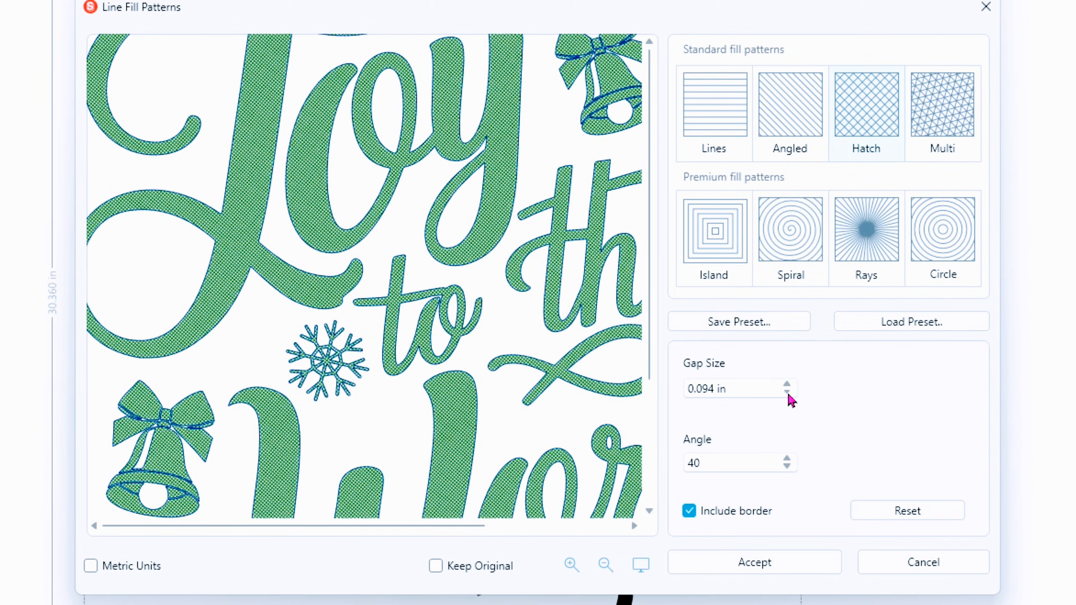
left_click(788, 393)
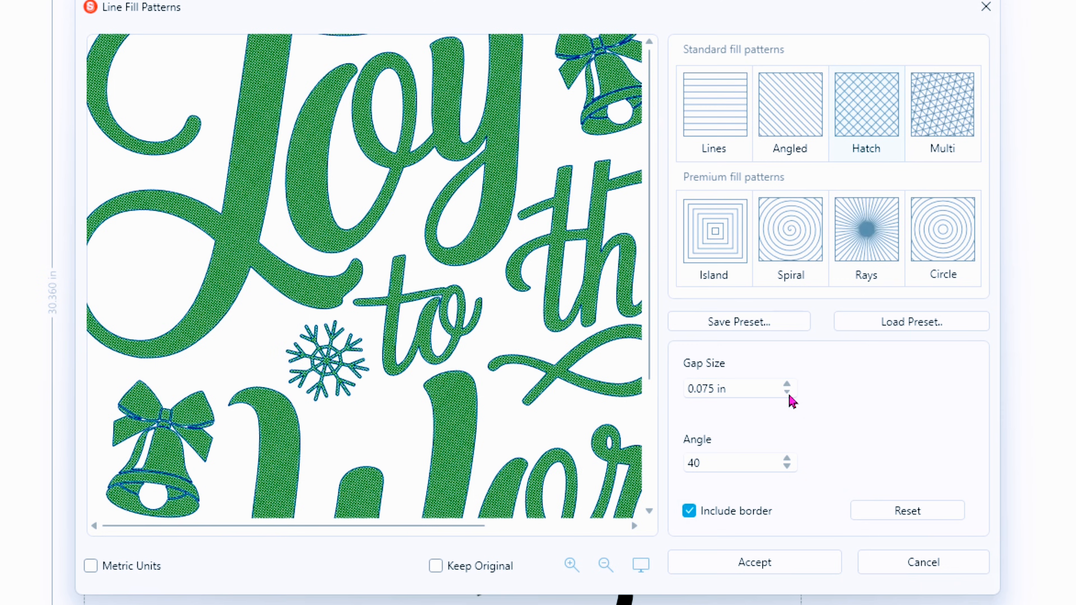
left_click(789, 394)
left_click(787, 392)
left_click(788, 392)
left_click(788, 392)
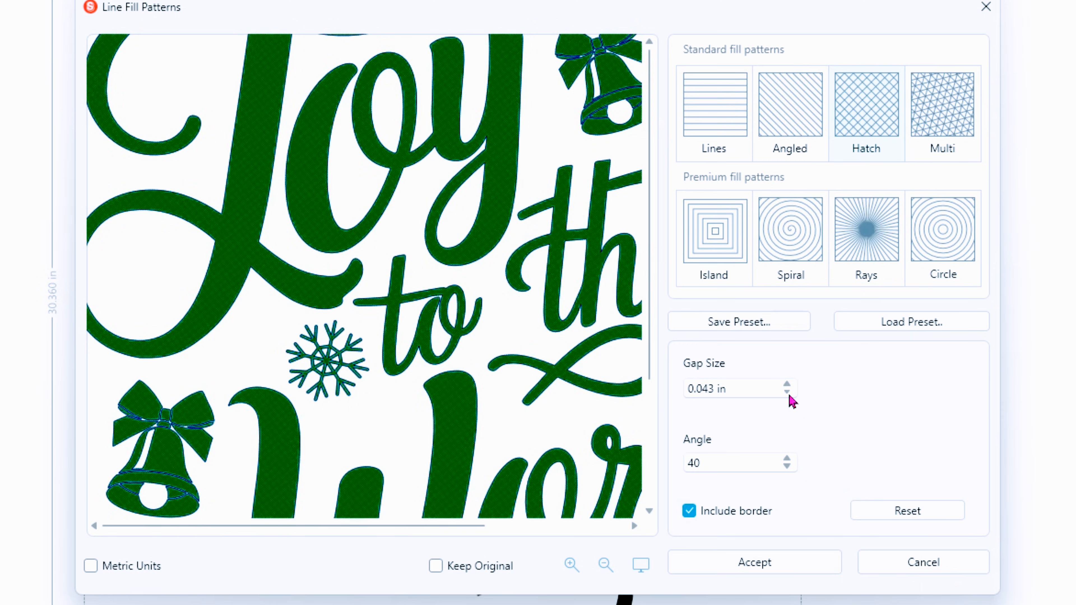
left_click(788, 393)
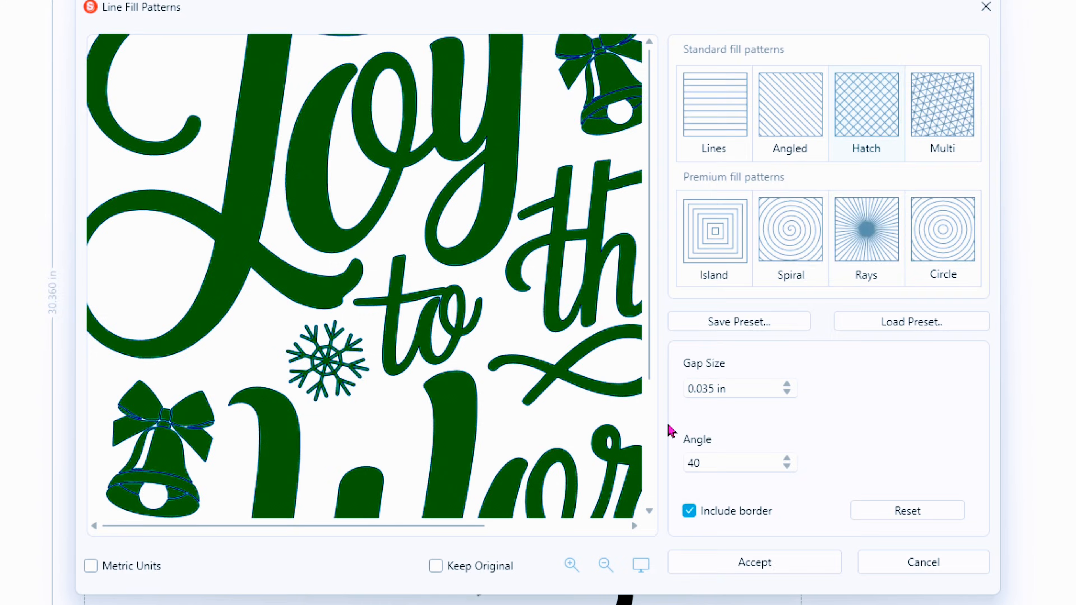
Apply the Hatch fill with its border included and shrink the filled Joy to the World design to about 9.54 in wide.
left_click(572, 566)
left_click(572, 565)
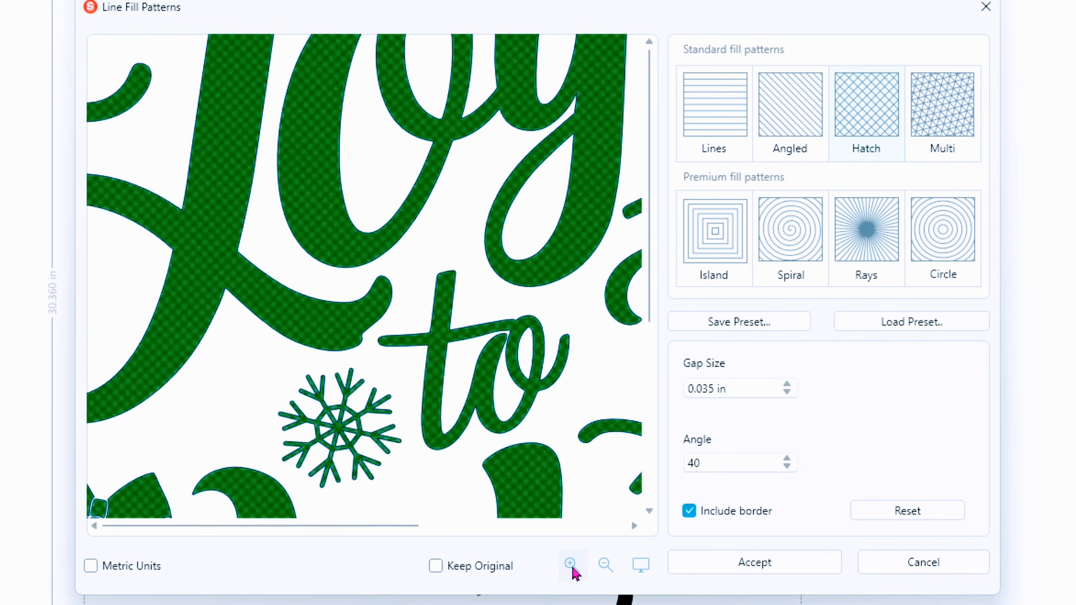
left_click(572, 565)
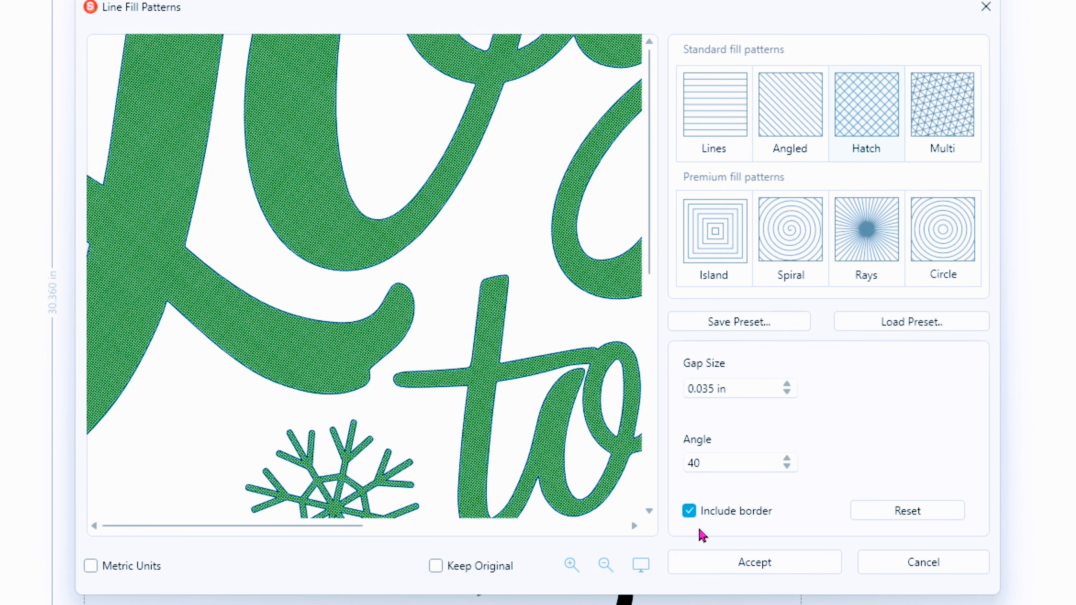
left_click(790, 563)
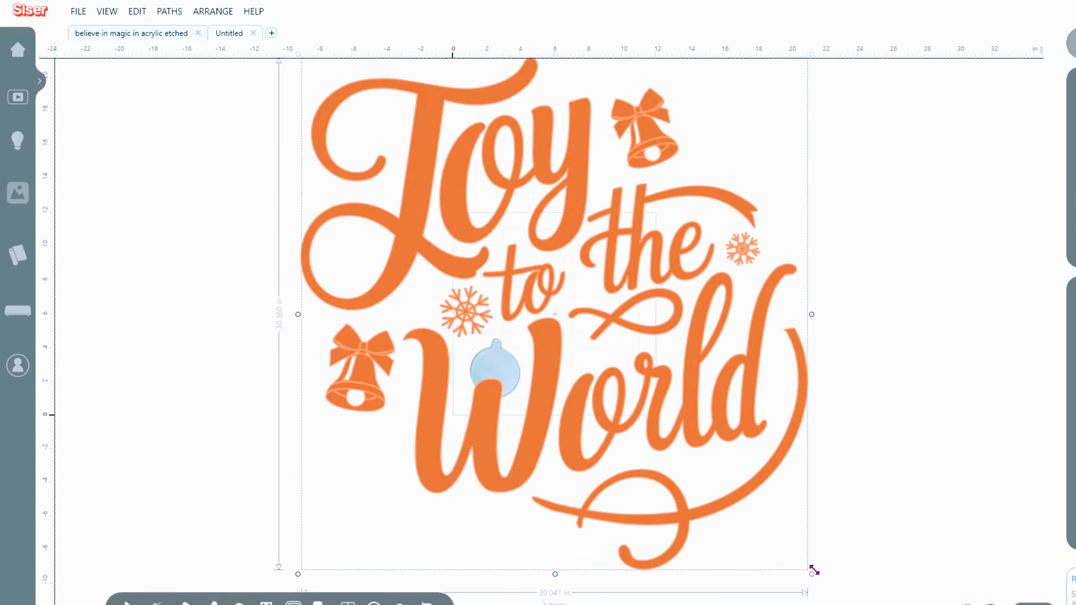
left_click_drag(812, 570, 457, 238)
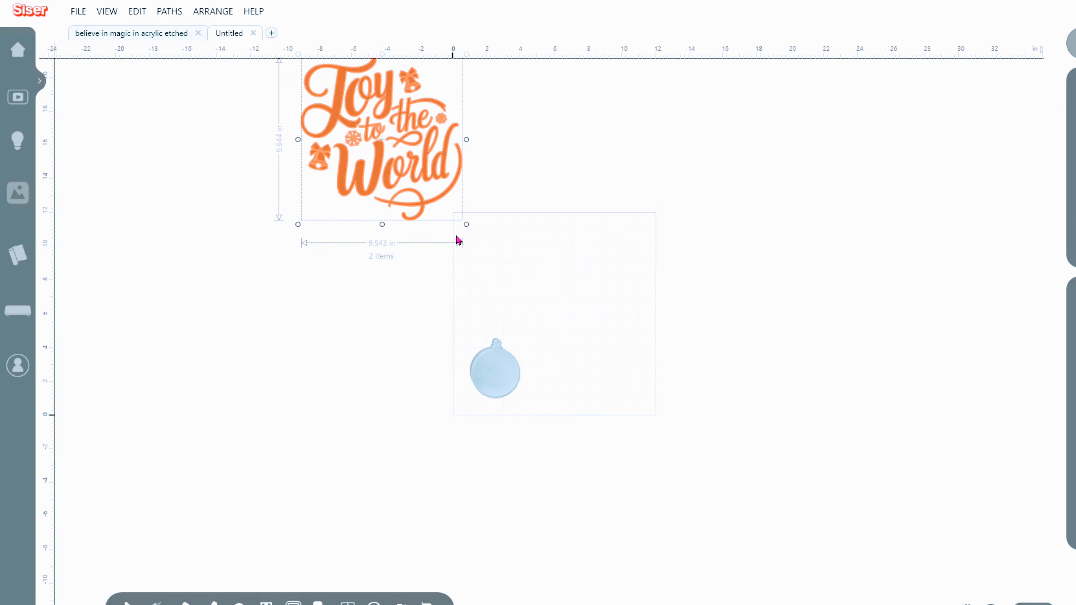
left_click(469, 225)
left_click(463, 218)
left_click_drag(465, 220, 400, 151)
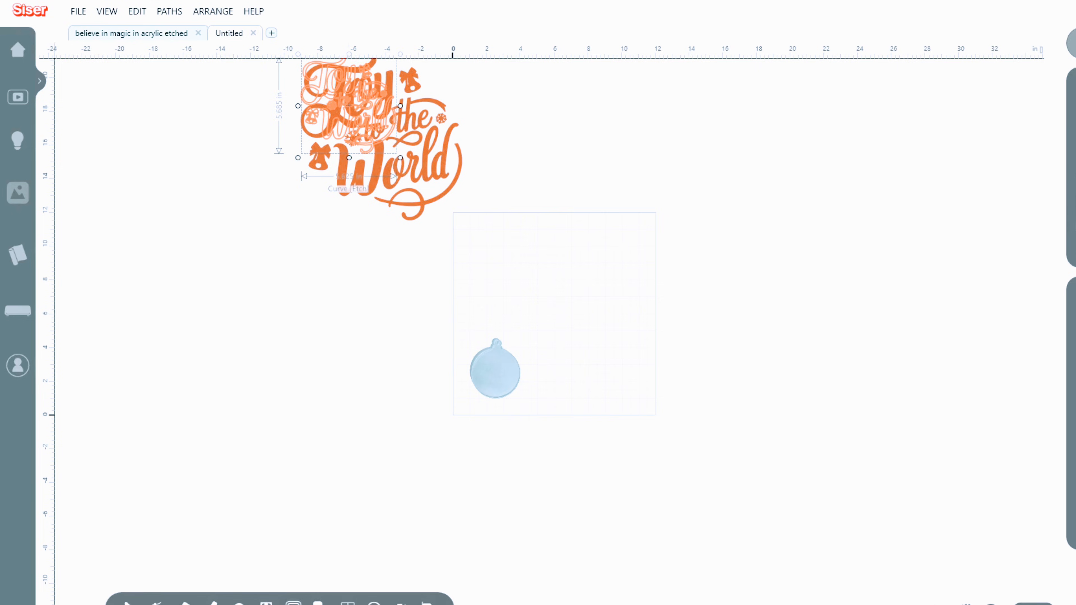
key("ctrl+z")
Group the design's outline with its line fill, and reduce the group to about 3 in wide over the ornament.
left_click(546, 144)
left_click_drag(254, 94, 457, 191)
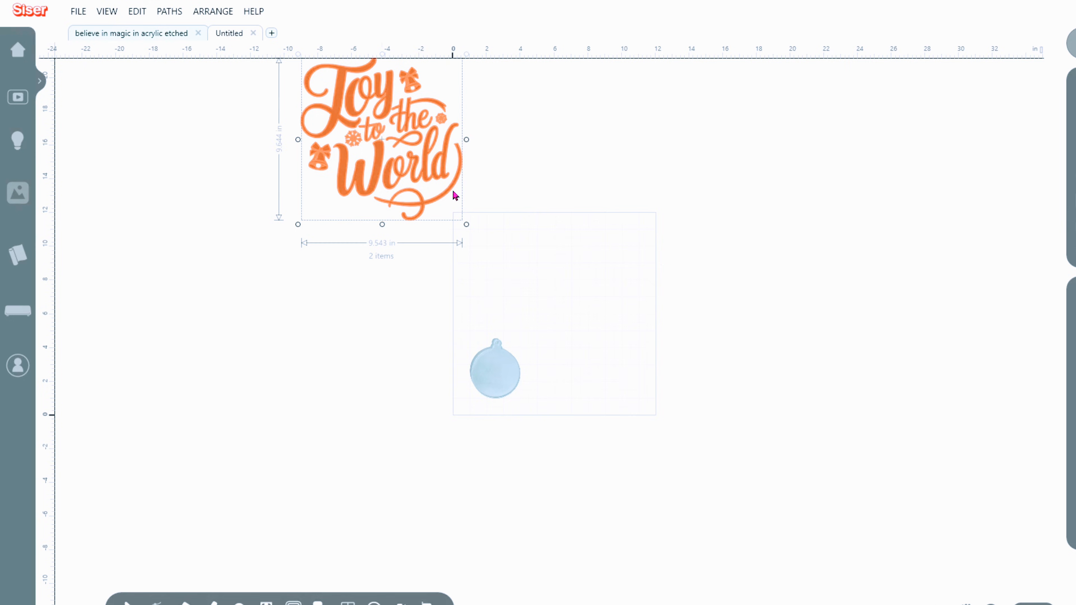
right_click(381, 134)
left_click(408, 158)
left_click_drag(466, 223, 486, 389)
Shrink the Joy to the World group to about 2 in wide and position it on the round body of the ornament.
left_click(104, 13)
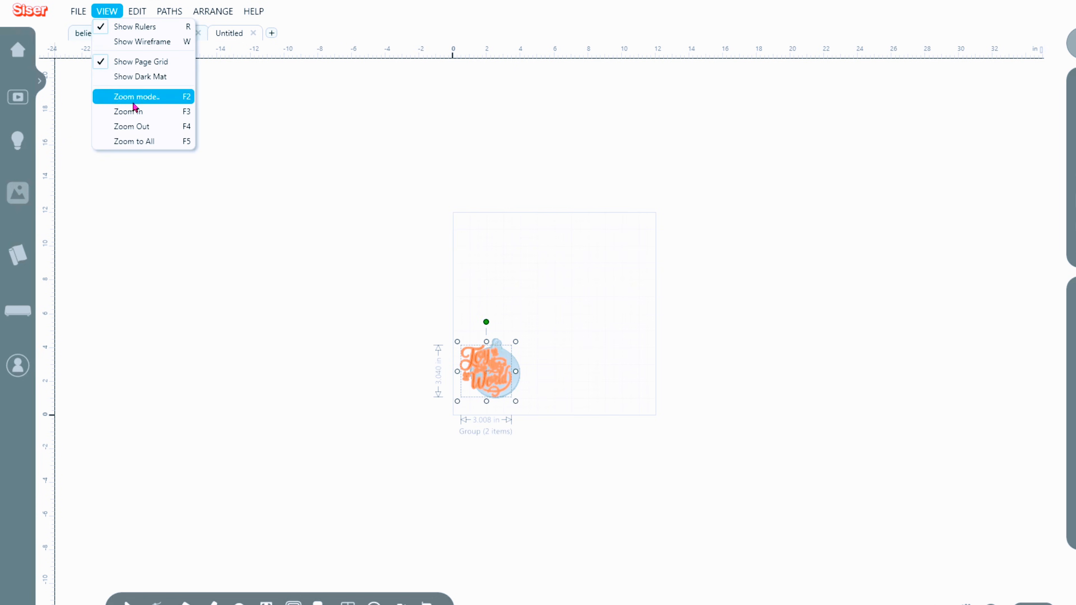
left_click(133, 111)
left_click(111, 12)
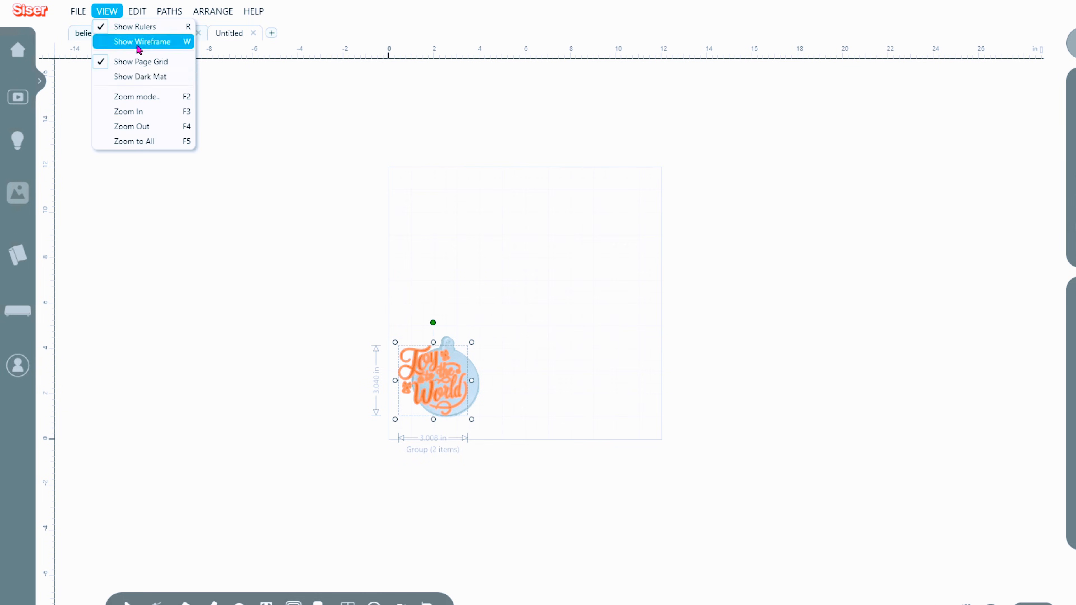
left_click(140, 112)
left_click(111, 12)
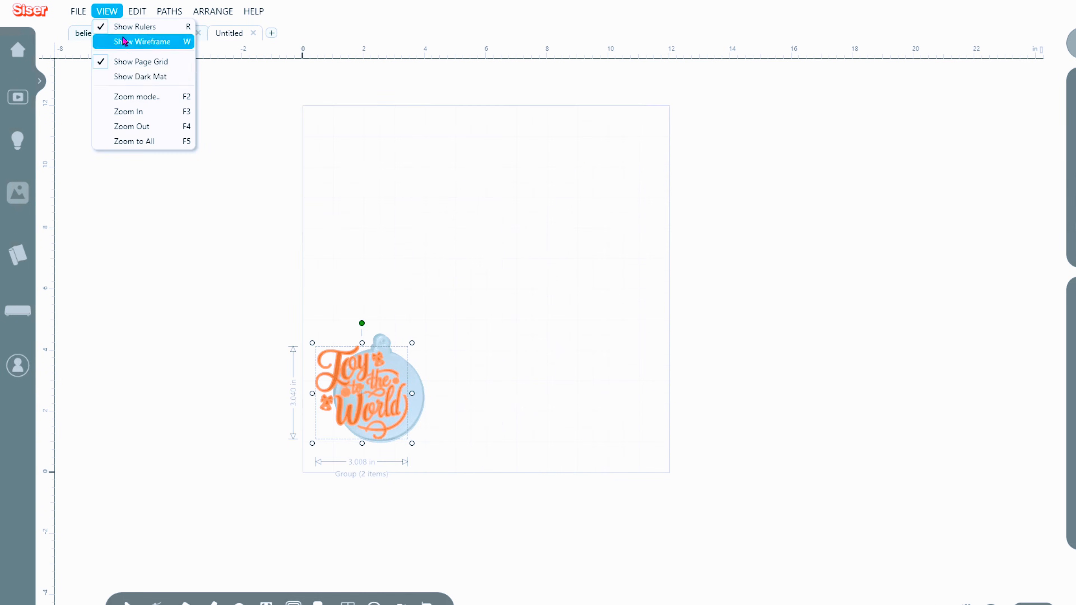
left_click(138, 111)
left_click(109, 12)
left_click(125, 96)
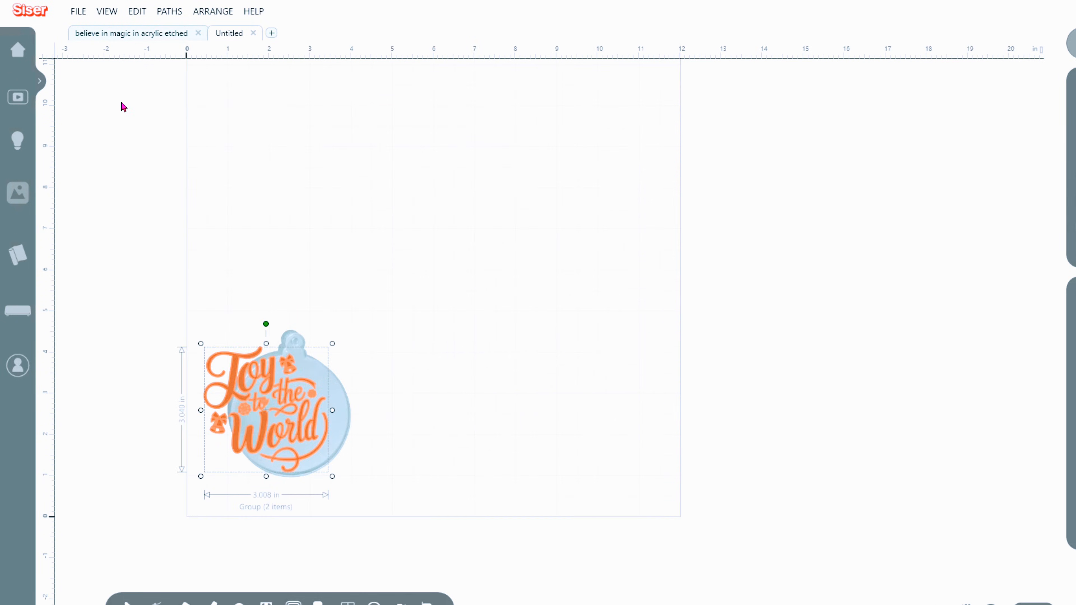
left_click(110, 12)
left_click(138, 111)
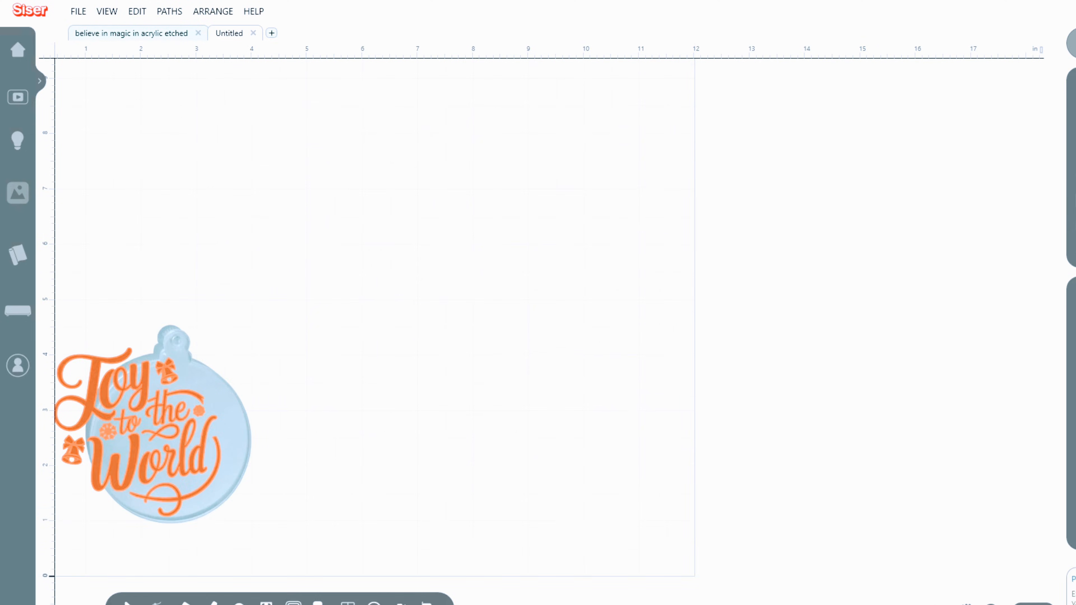
left_click_drag(477, 441, 731, 444)
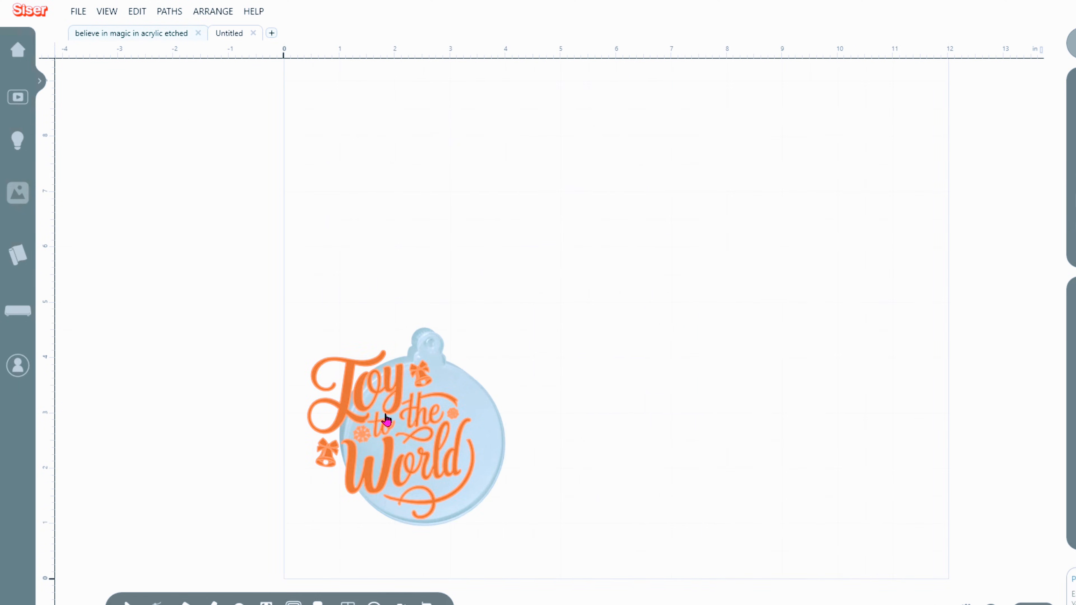
key("Escape")
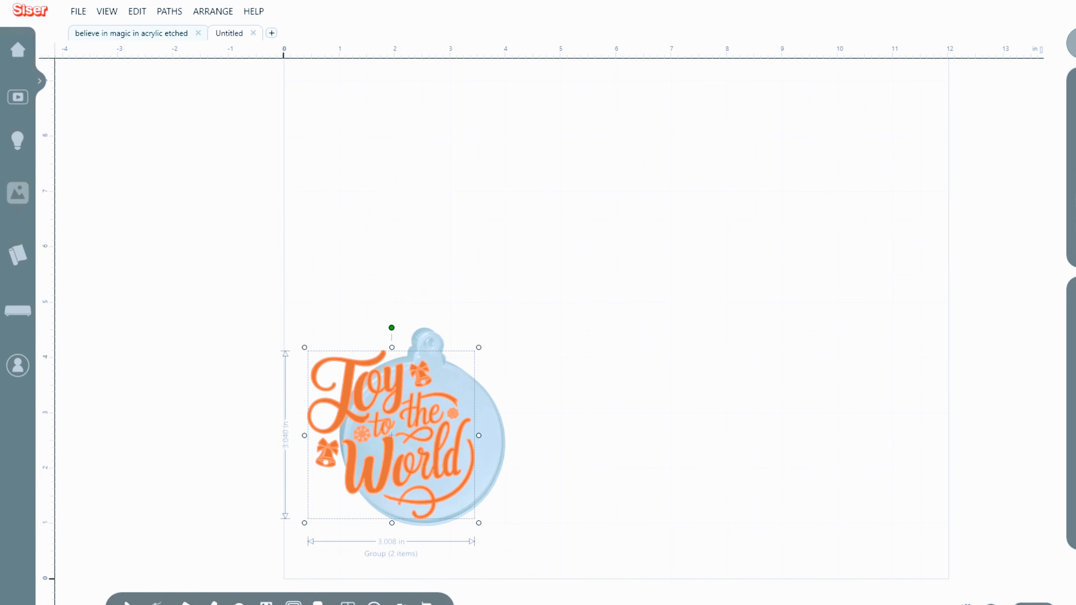
left_click_drag(478, 524, 423, 466)
left_click_drag(341, 394, 418, 445)
left_click(636, 430)
left_click(745, 504)
Enlarge the Joy to the World group slightly to about 2.18 in wide, keeping it inside the ornament.
left_click(478, 463)
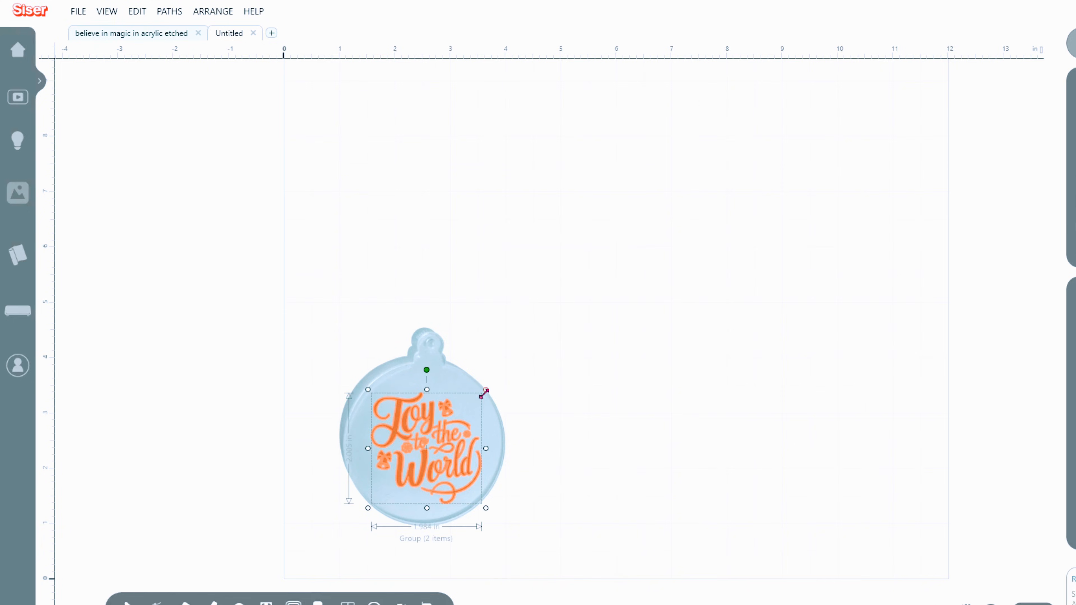
left_click_drag(487, 394, 491, 384)
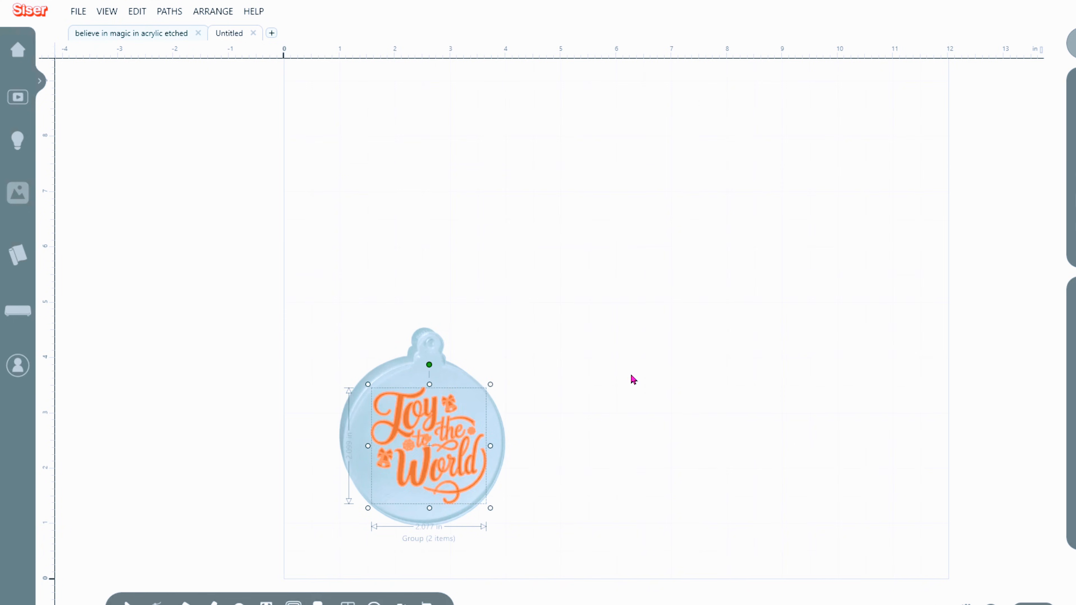
left_click_drag(367, 508, 360, 513)
left_click(745, 468)
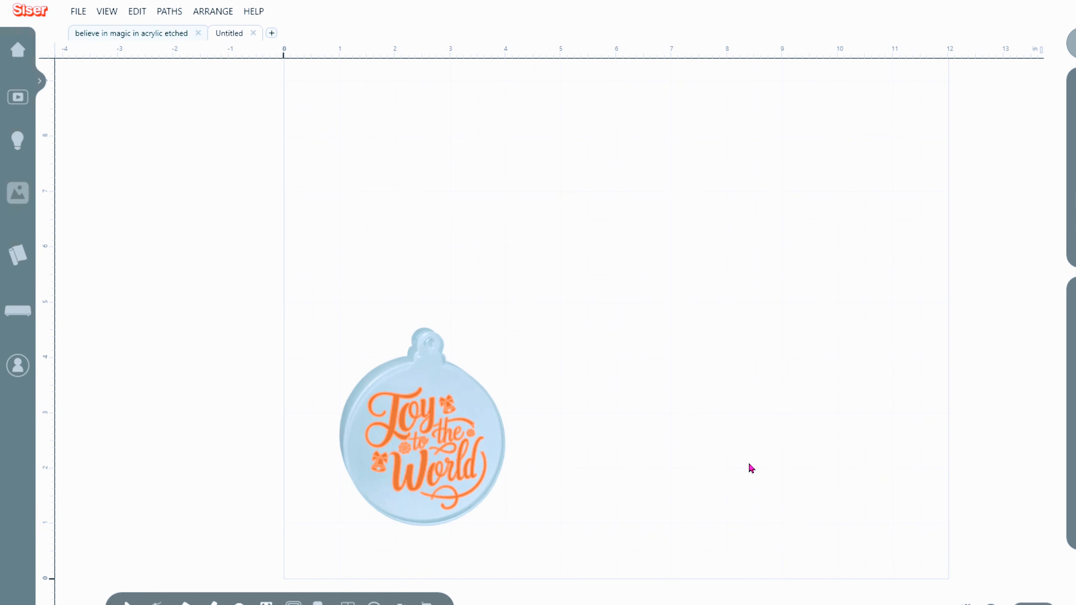
Check the dimensions of the ornament template and of the Joy to the World group.
left_click(469, 394)
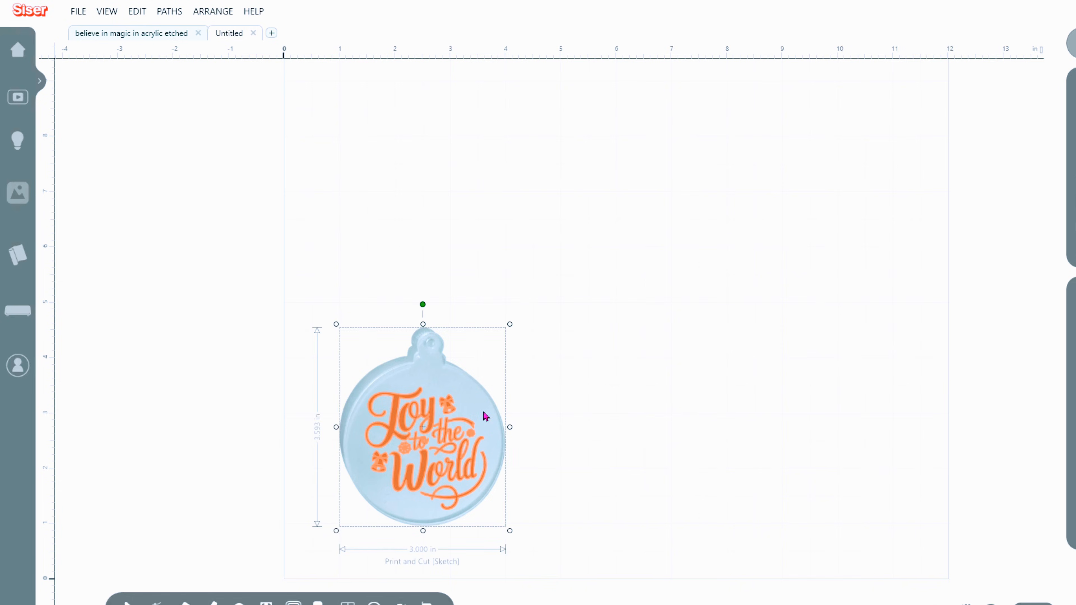
left_click_drag(486, 417, 487, 417)
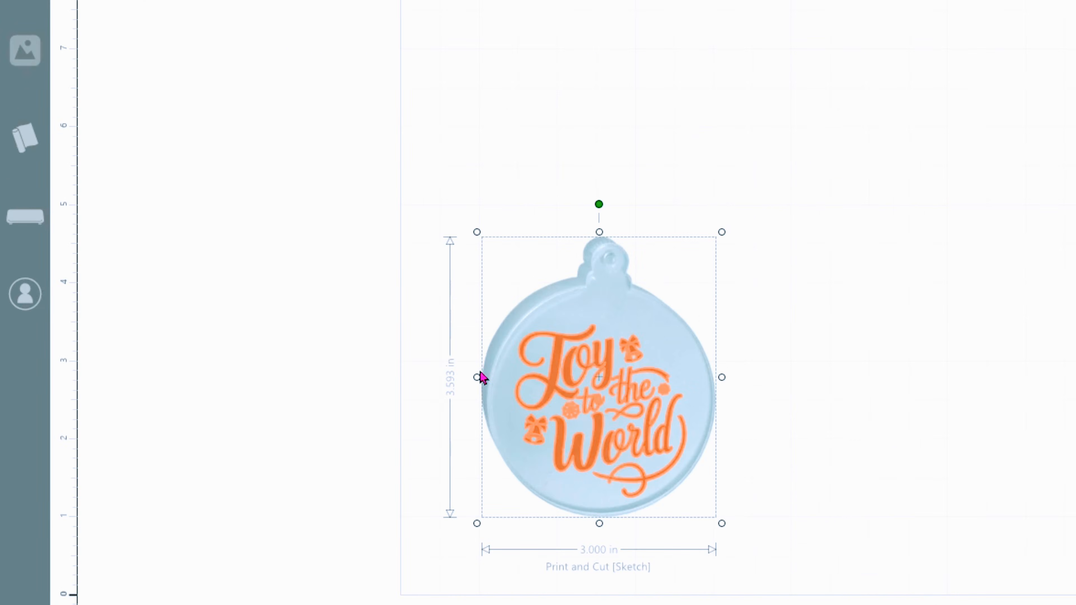
left_click(598, 402)
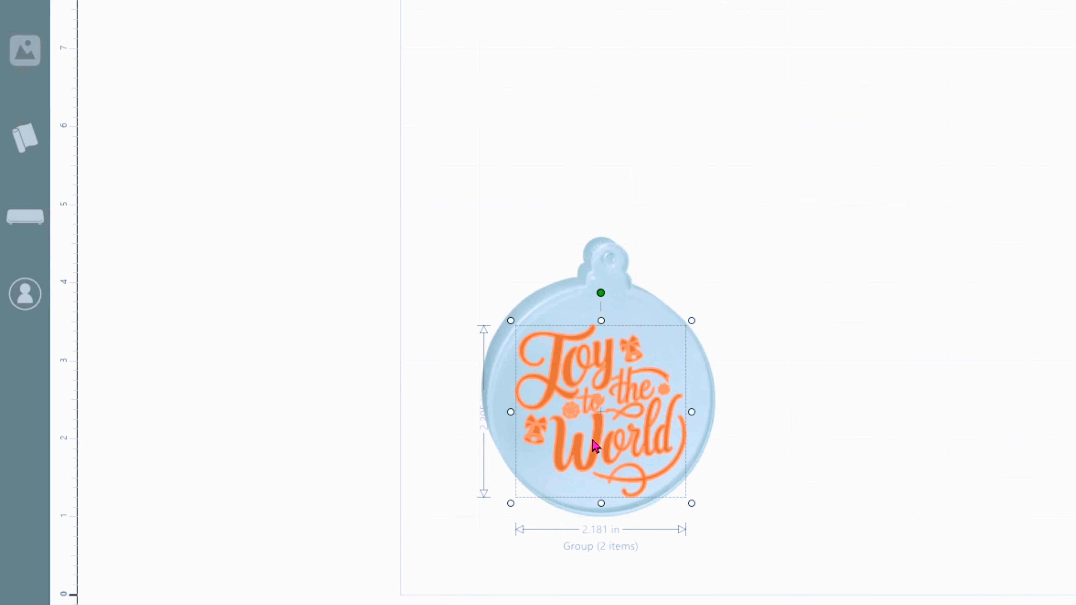
left_click(873, 427)
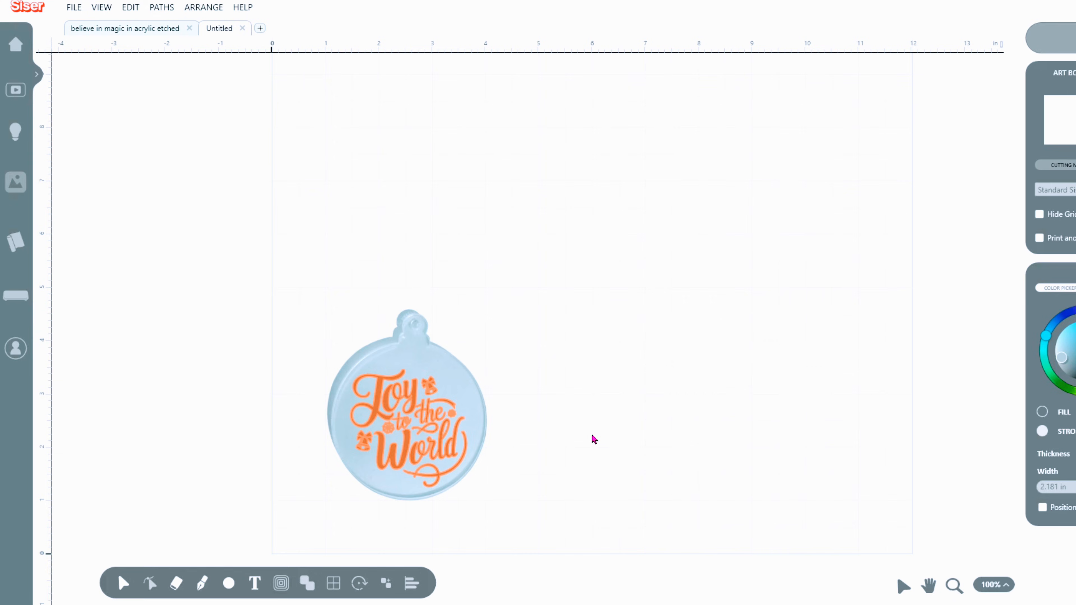
Check the size of the grouped design in the believe in magic in acrylic etched document, and return to the Untitled document.
left_click(112, 33)
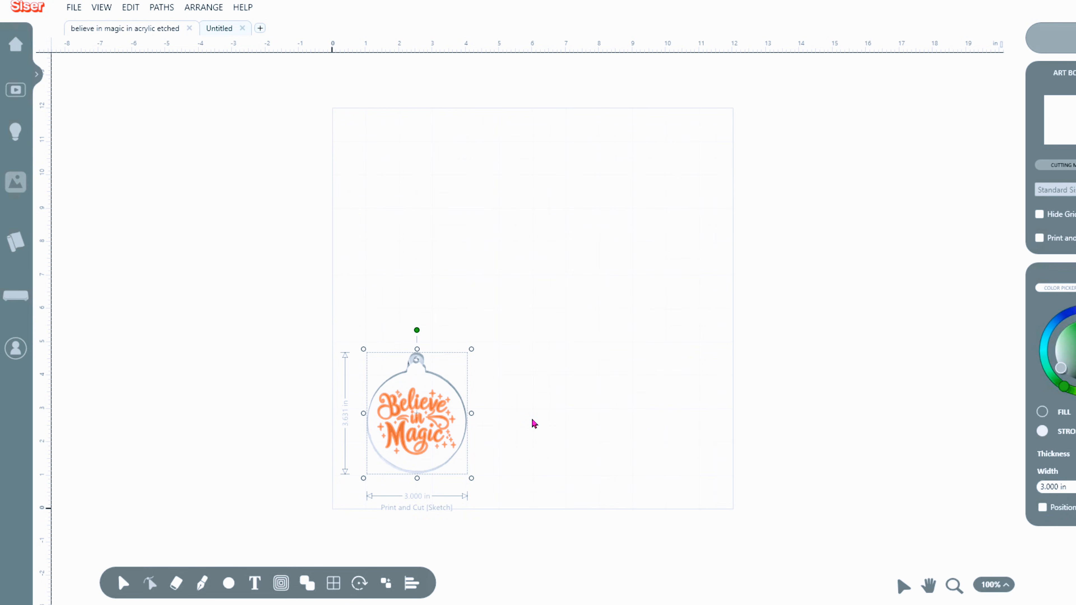
left_click(425, 429)
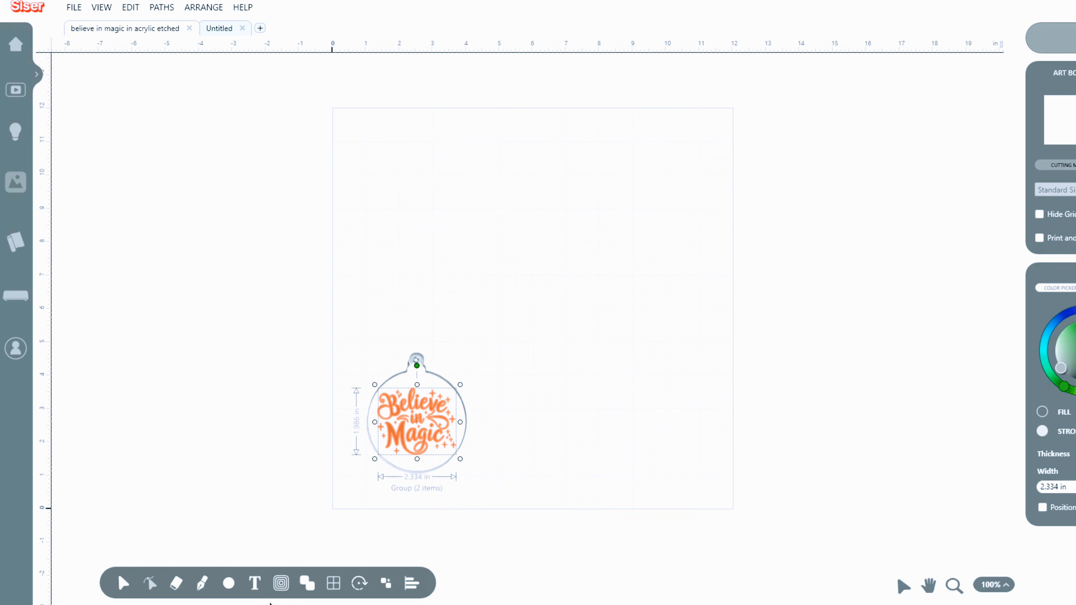
left_click(214, 29)
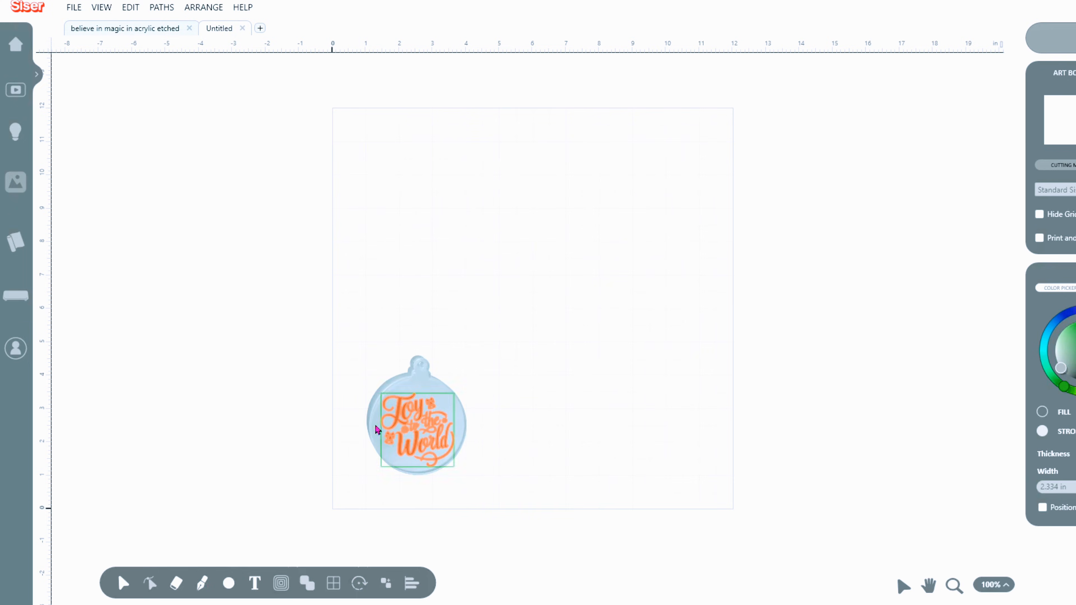
left_click(423, 378)
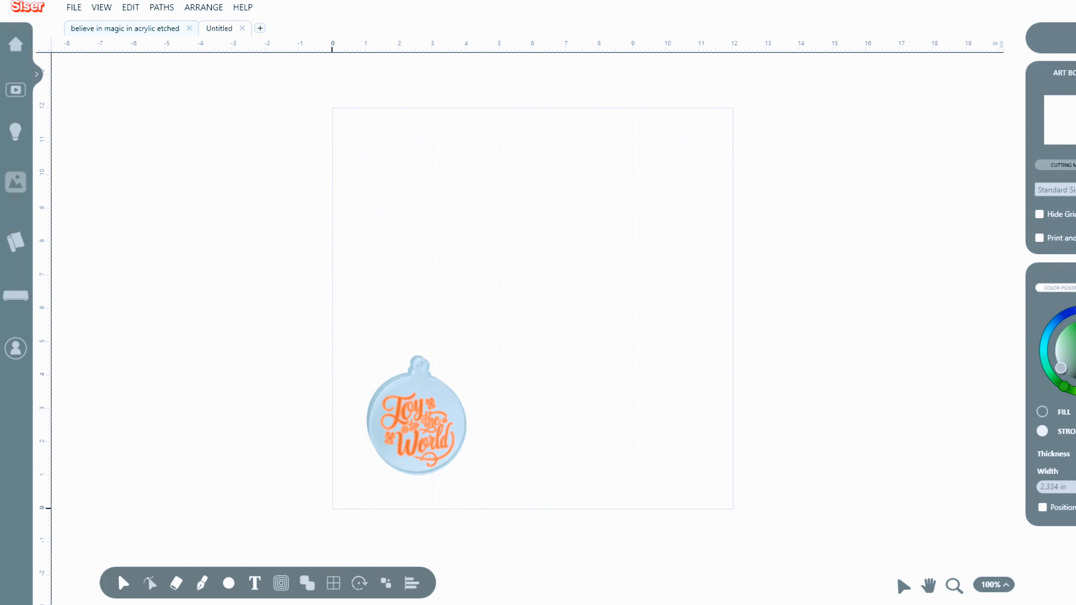
Send all artwork that fits on the page for cutting, using its current mat/page location and separating it by color.
left_click(1050, 37)
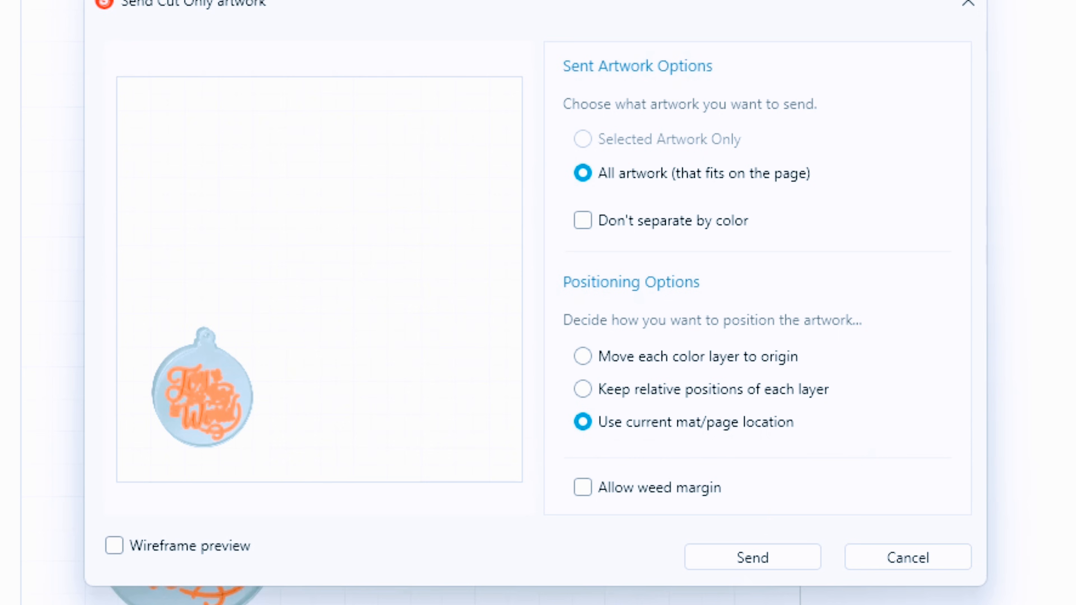
left_click(755, 559)
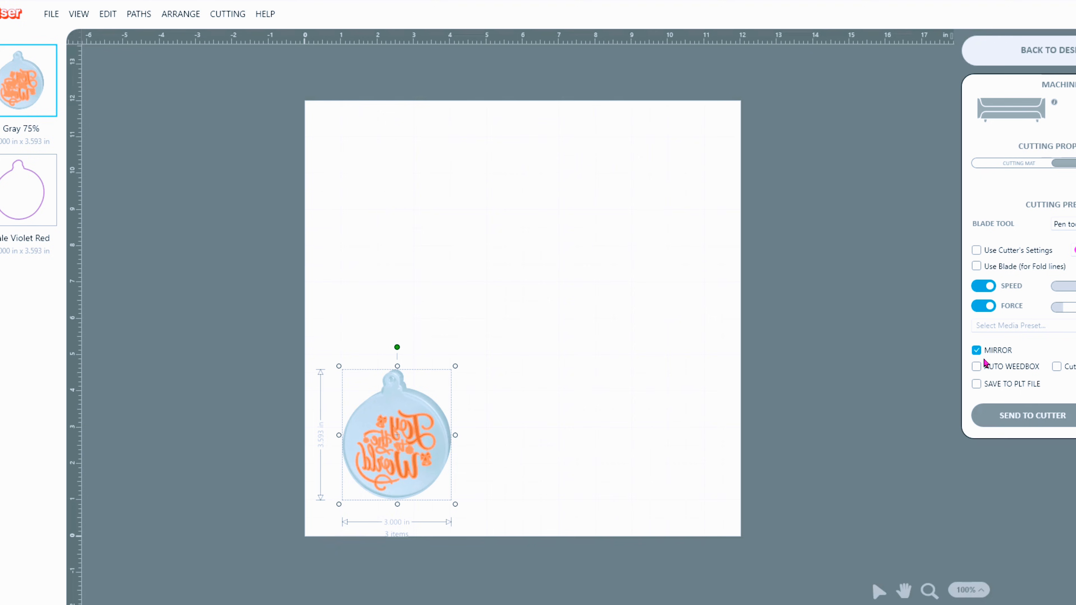
Inspect the Gray 75% artwork layer and the violet red ornament outline layer in the cutting layout.
left_click(13, 220)
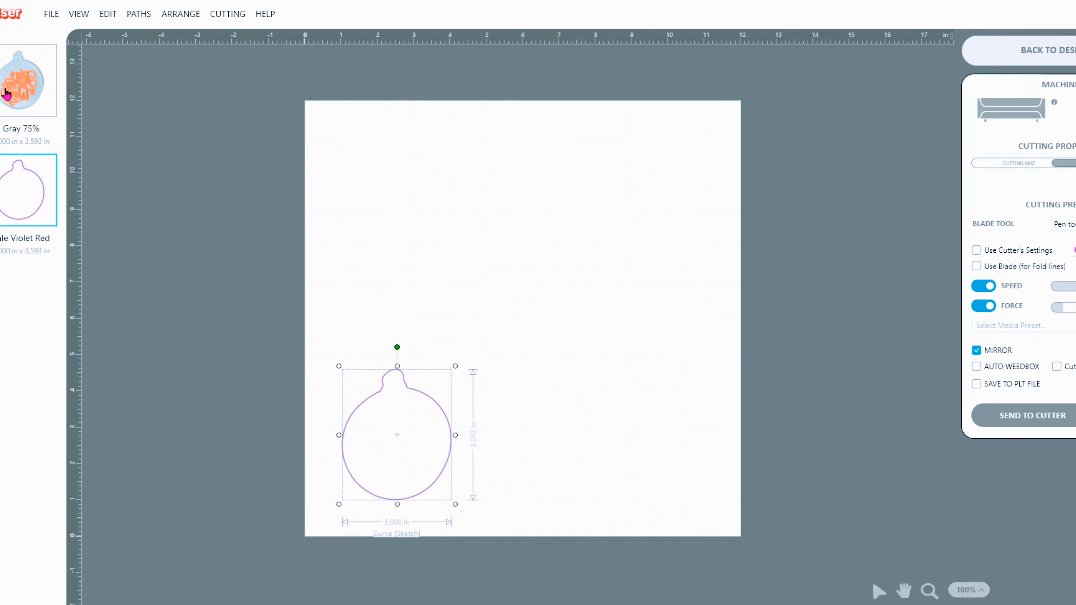
left_click(22, 96)
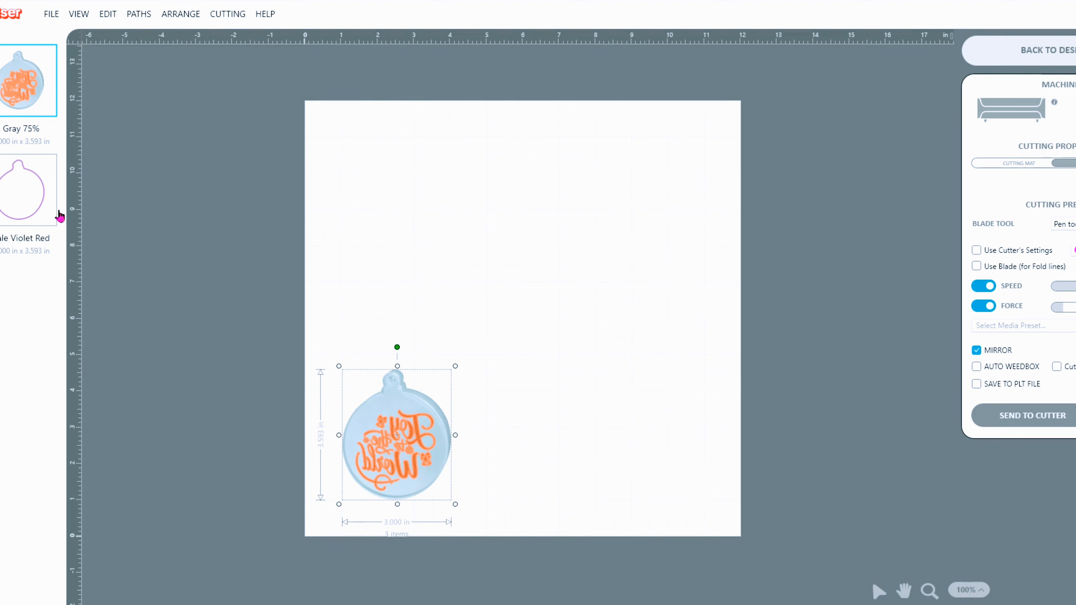
left_click(25, 228)
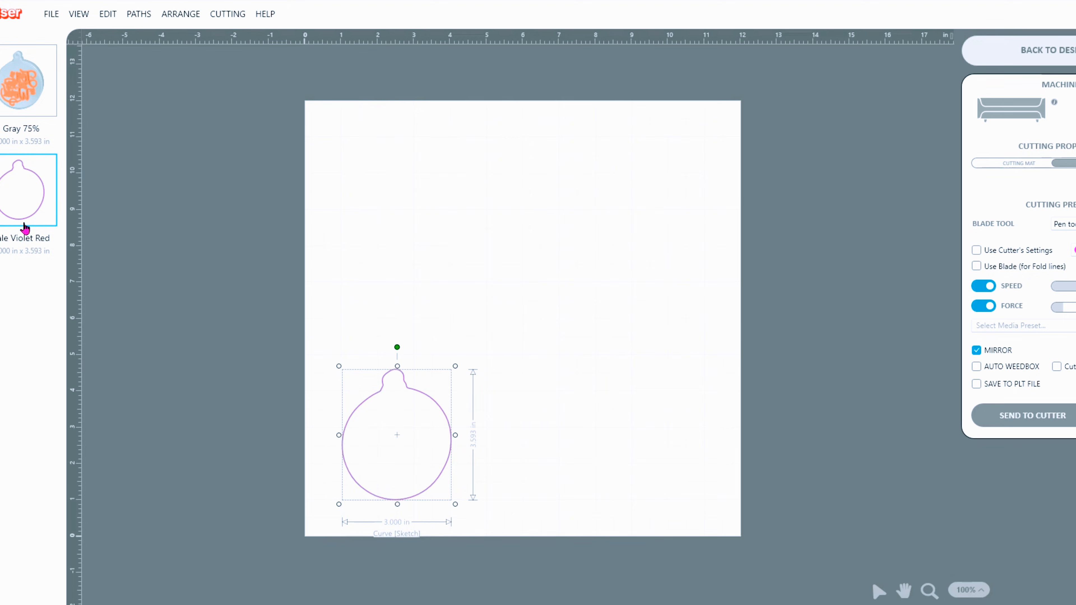